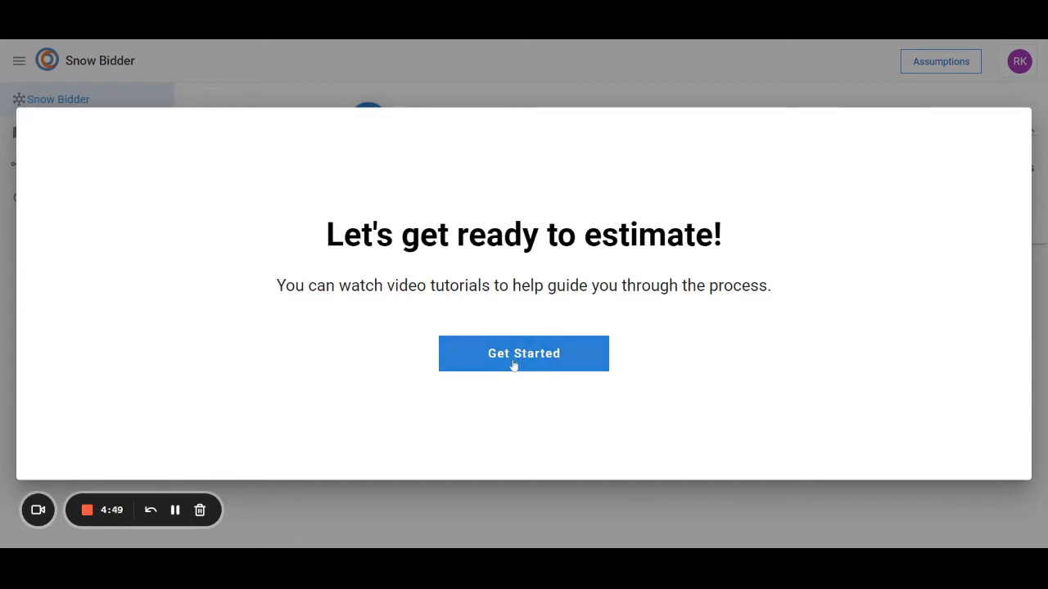
Open the assumptions setup and review the equipment list and the form for adding new service pricing
{"action": "left_click", "coordinate": [515, 361]}
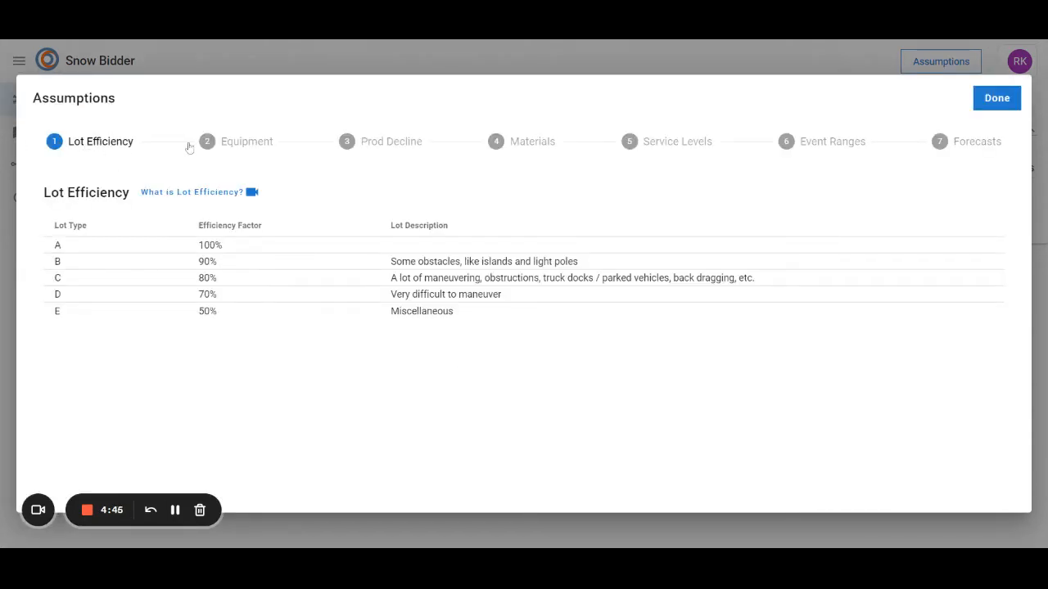
{"action": "left_click", "coordinate": [229, 145]}
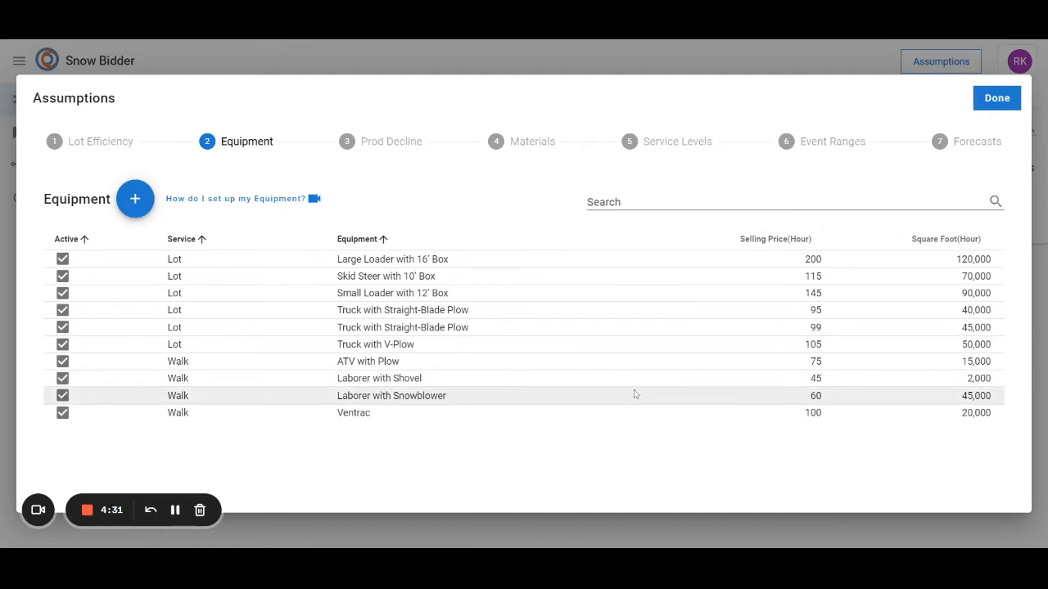
{"action": "left_click", "coordinate": [134, 201]}
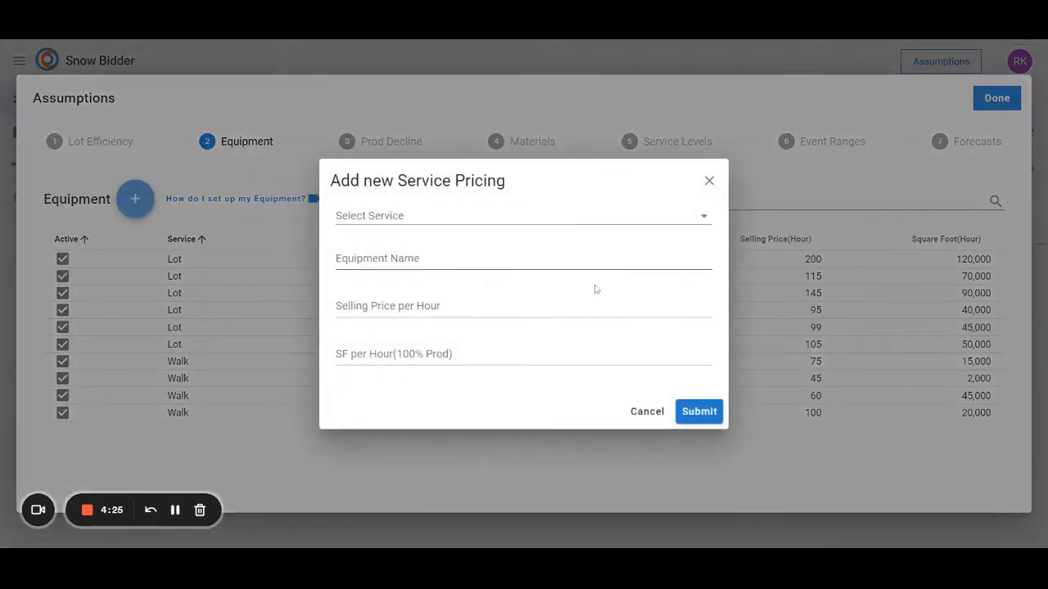
{"action": "left_click", "coordinate": [644, 413]}
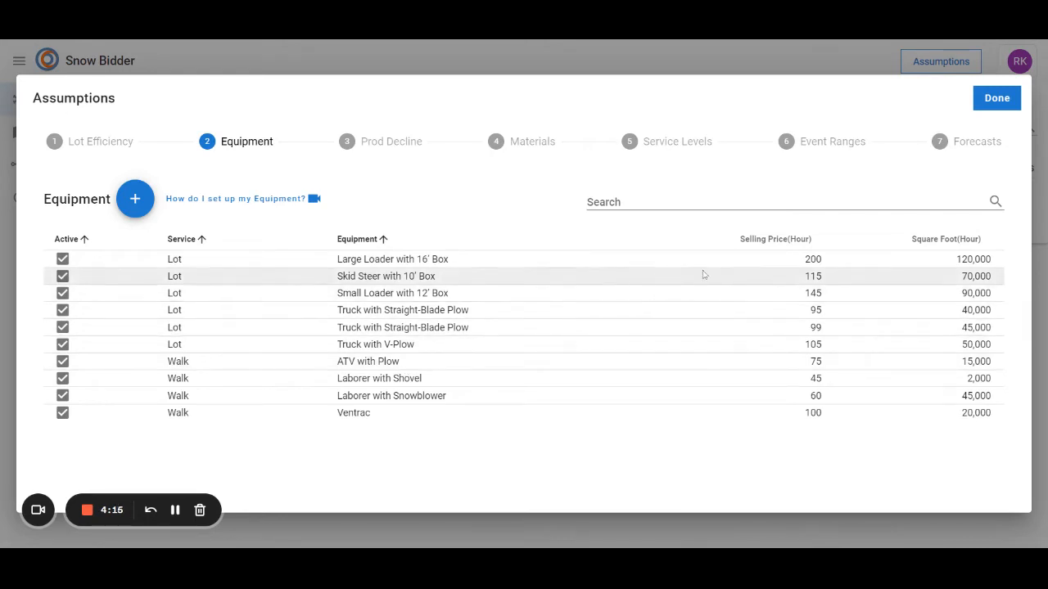
Open the selling price and square footage of the Large Loader with 16' Box for editing, and sort the equipment by square footage
{"action": "left_click", "coordinate": [820, 262]}
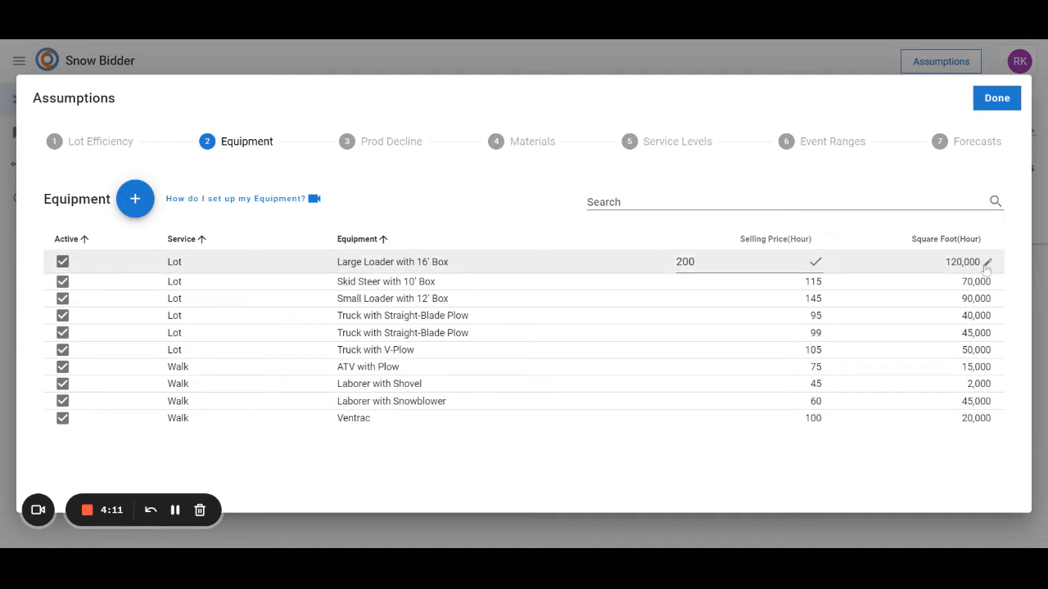
{"action": "left_click", "coordinate": [985, 265]}
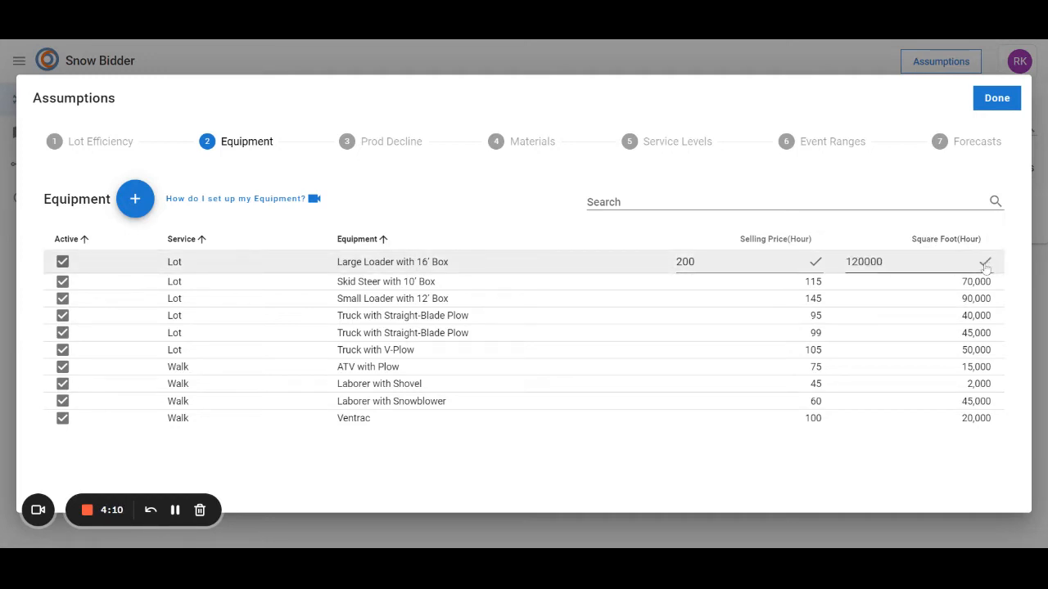
{"action": "left_click", "coordinate": [860, 235]}
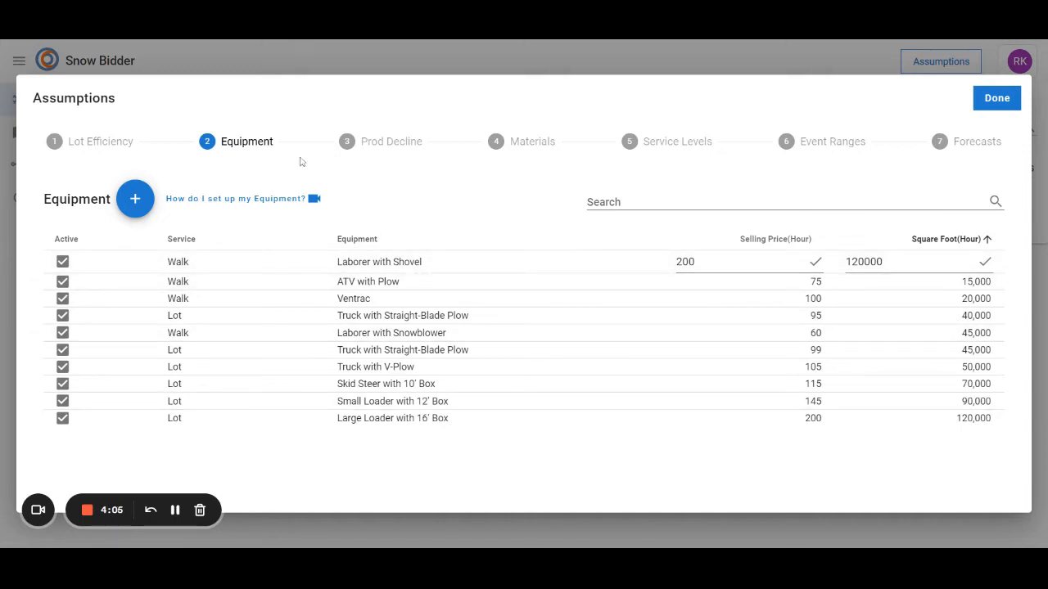
Review the materials list and the form for adding new material pricing, without adding a material
{"action": "left_click", "coordinate": [511, 145]}
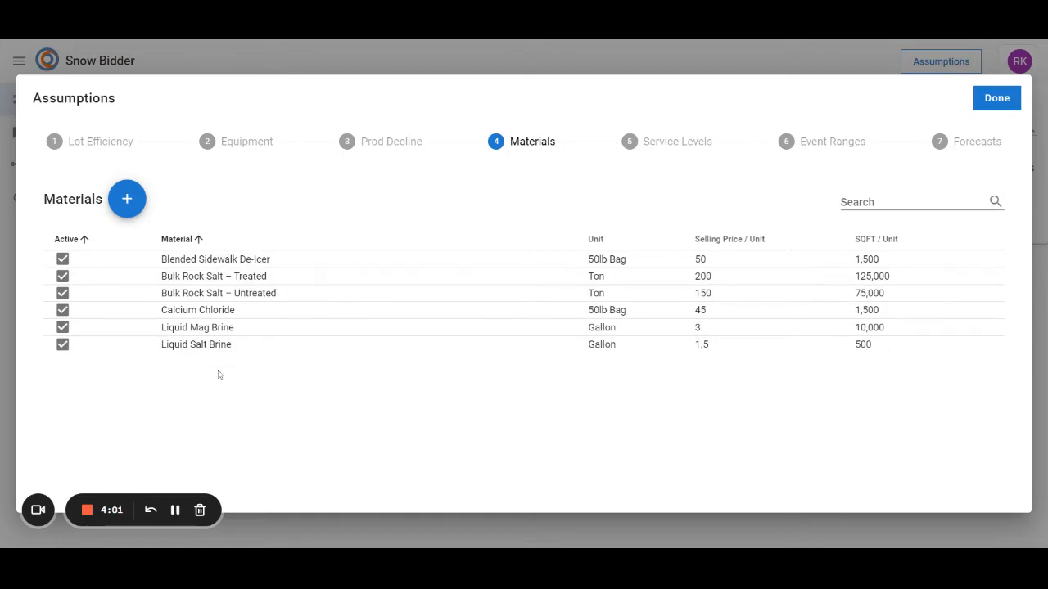
{"action": "left_click", "coordinate": [138, 204]}
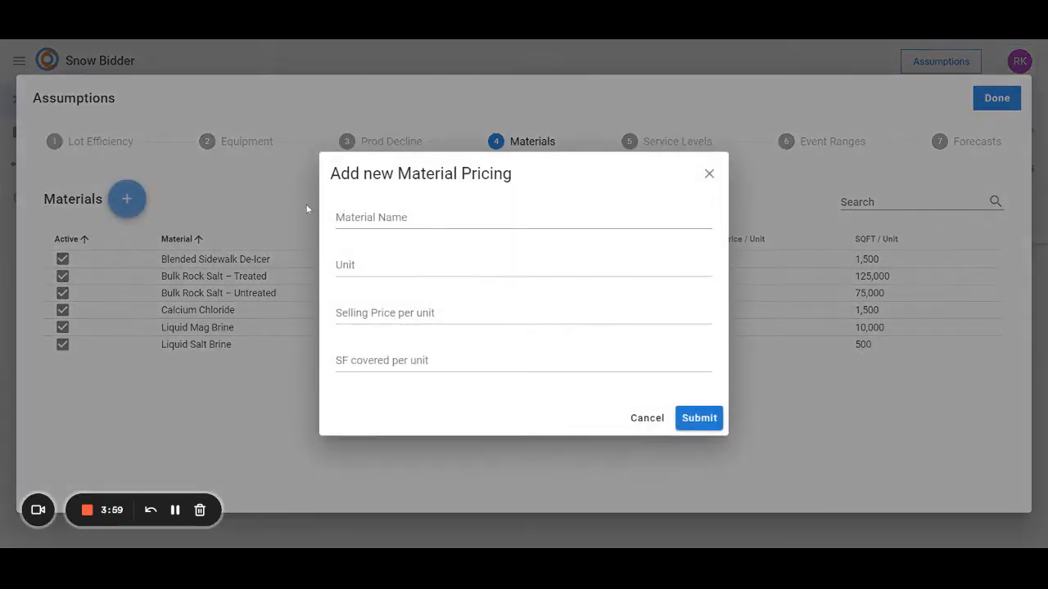
{"action": "left_click", "coordinate": [646, 418]}
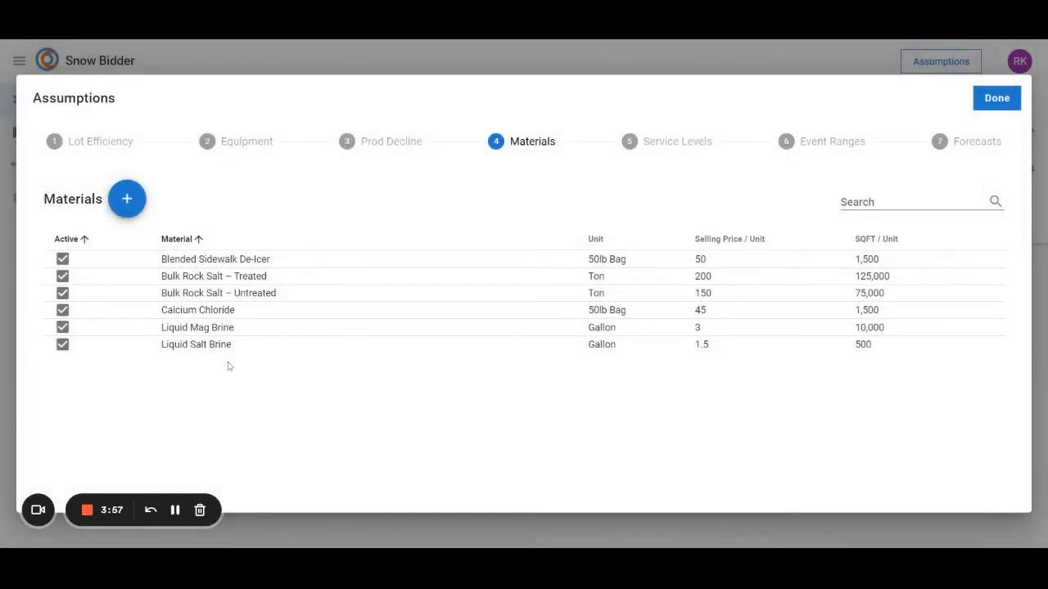
Deactivate Liquid Salt Brine, Liquid Mag Brine and Calcium Chloride, and reactivate all three materials
{"action": "left_click", "coordinate": [62, 345]}
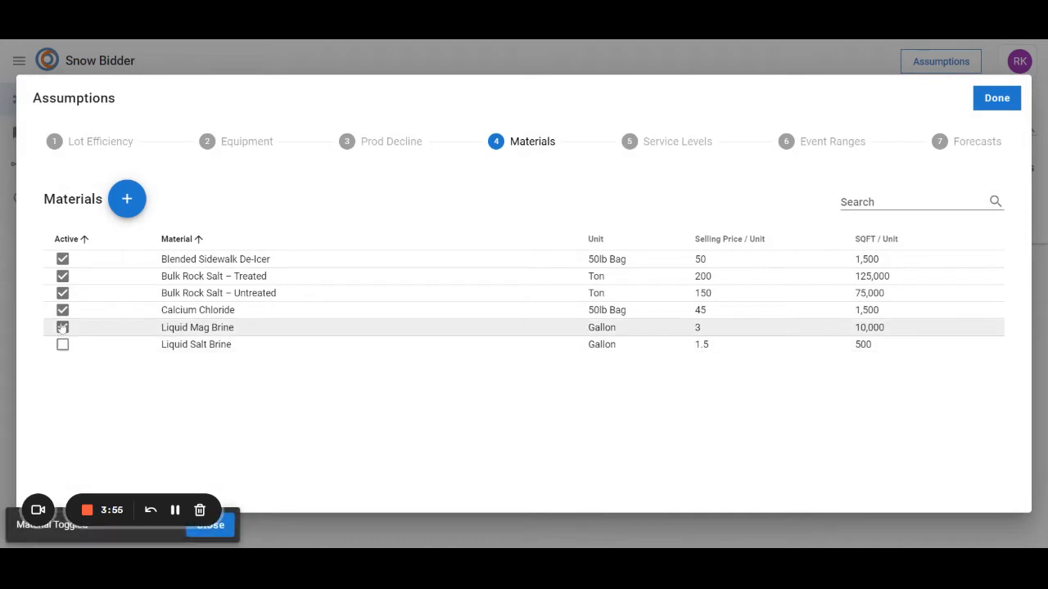
{"action": "left_click", "coordinate": [62, 310]}
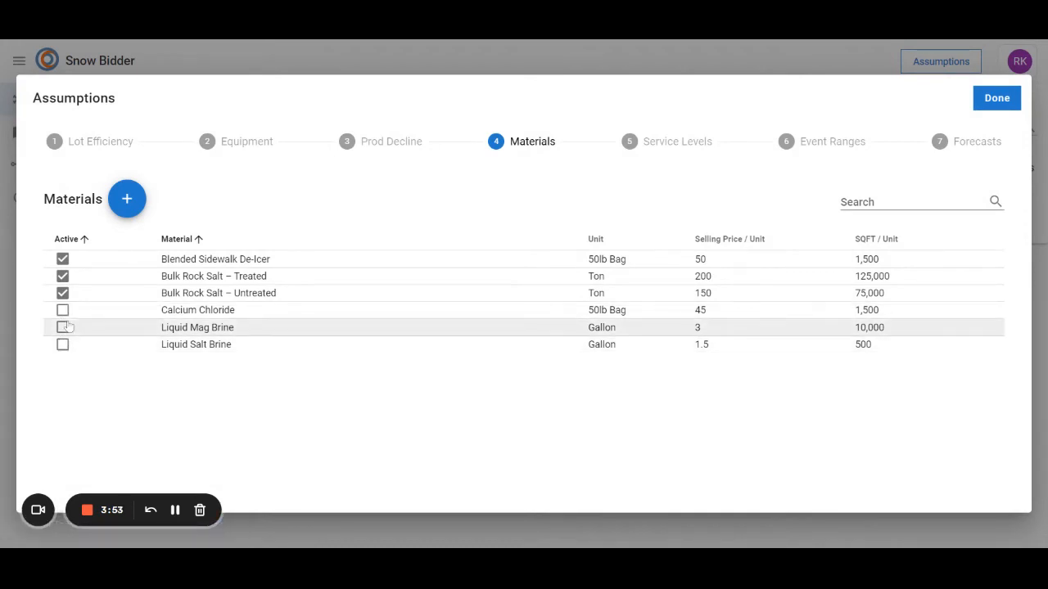
{"action": "left_click", "coordinate": [62, 327]}
{"action": "left_click", "coordinate": [63, 344]}
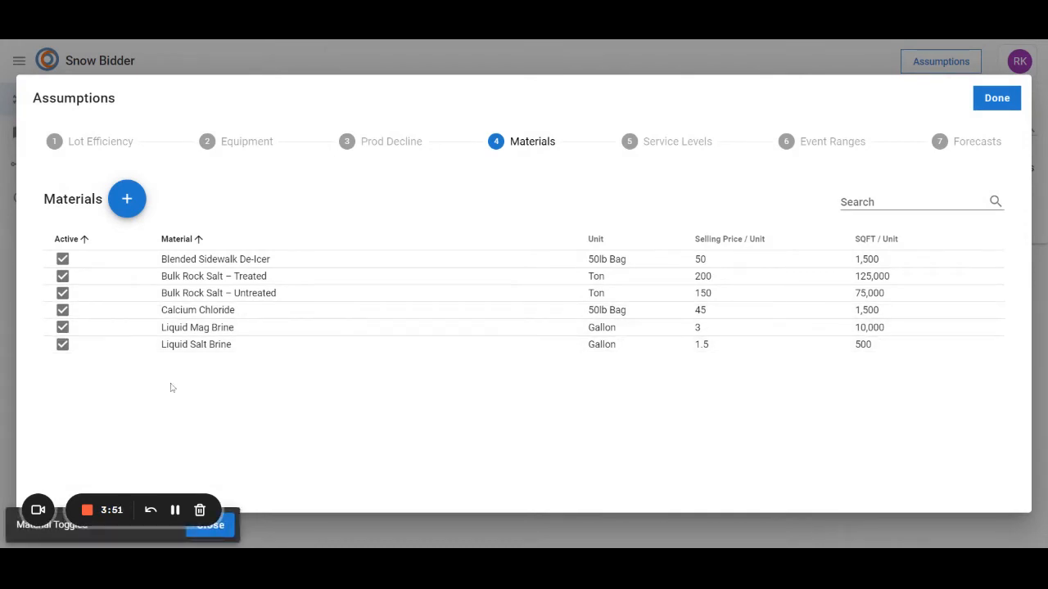
Review the service levels and the event ranges, including the form for adding an event range
{"action": "left_click", "coordinate": [678, 142]}
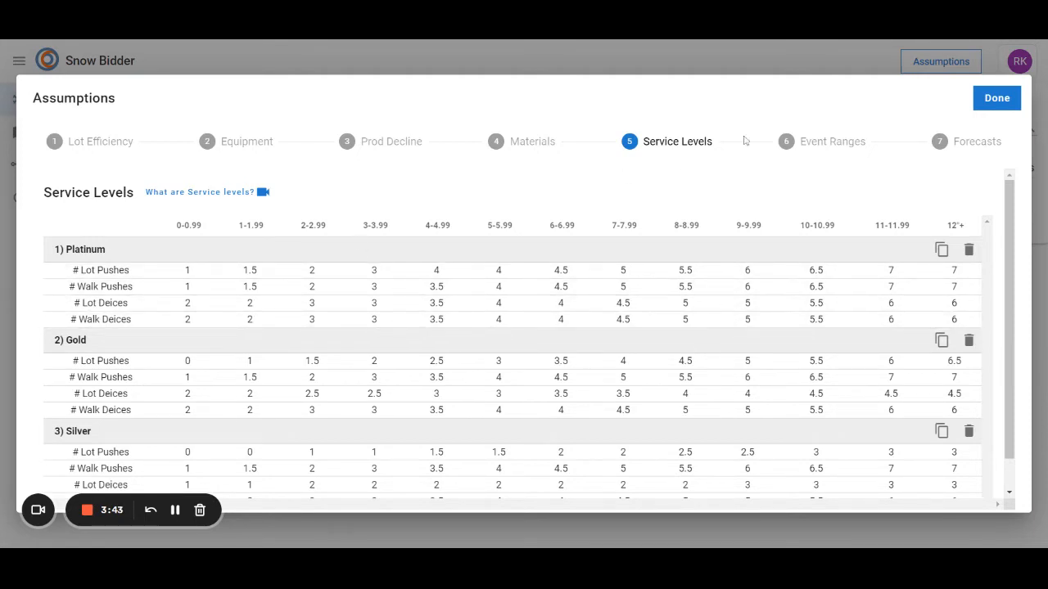
{"action": "left_click", "coordinate": [817, 145]}
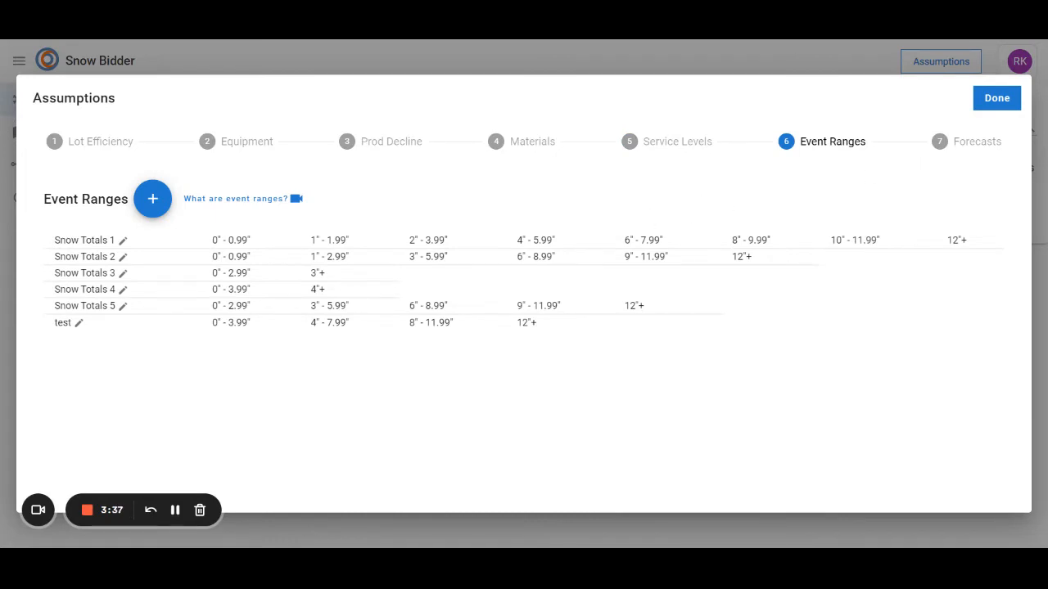
{"action": "left_click", "coordinate": [153, 205]}
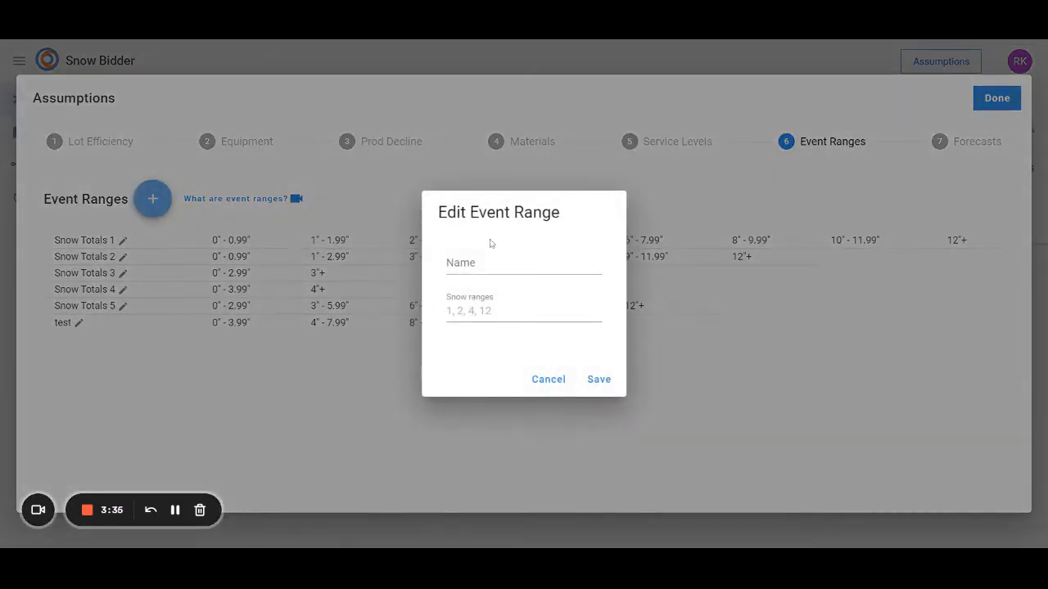
{"action": "left_click", "coordinate": [543, 381]}
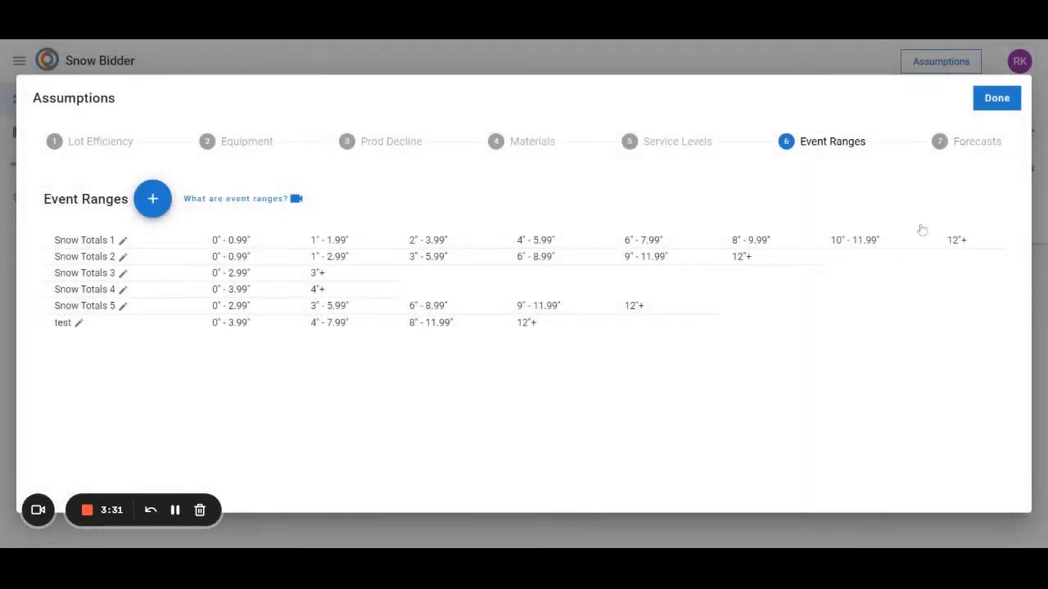
Examine the seasonal snow forecasts and the NOAA stations on the map
{"action": "left_click", "coordinate": [966, 143]}
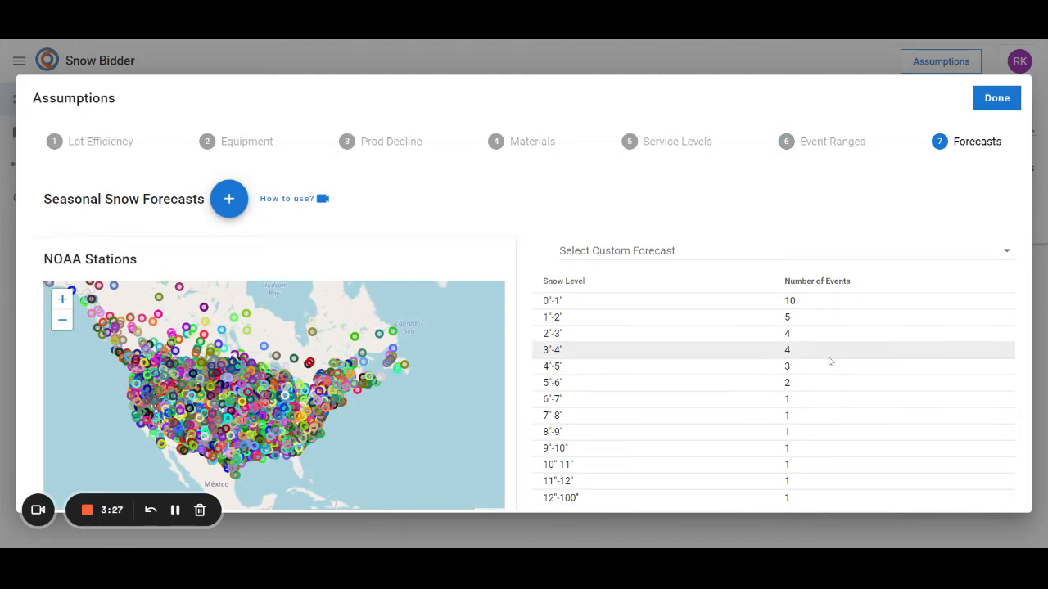
{"action": "scroll", "coordinate": [258, 377], "scroll_direction": "up", "scroll_amount": 3}
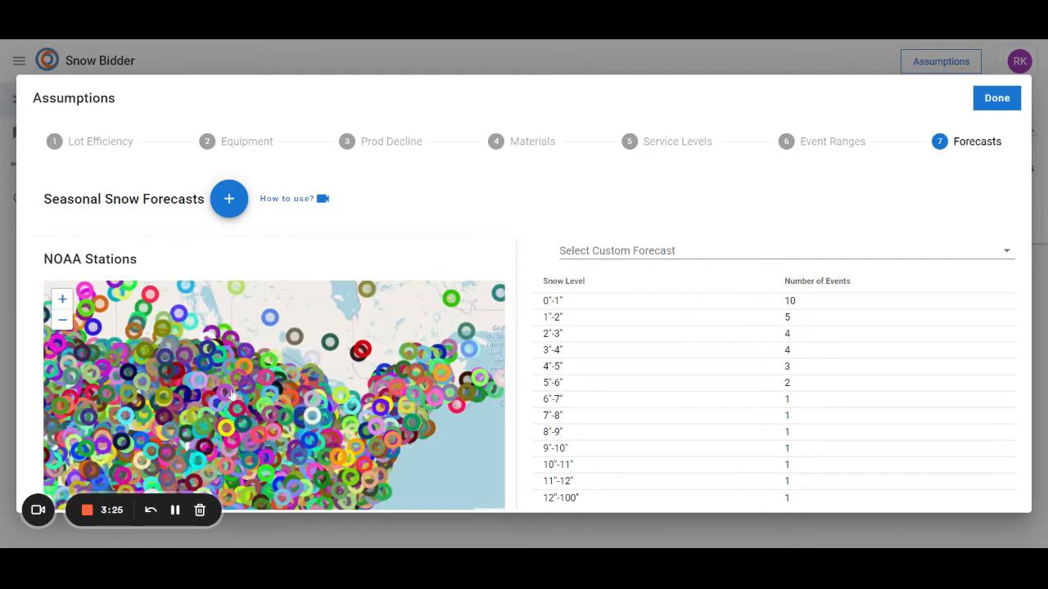
{"action": "scroll", "coordinate": [252, 408], "scroll_direction": "up", "scroll_amount": 2}
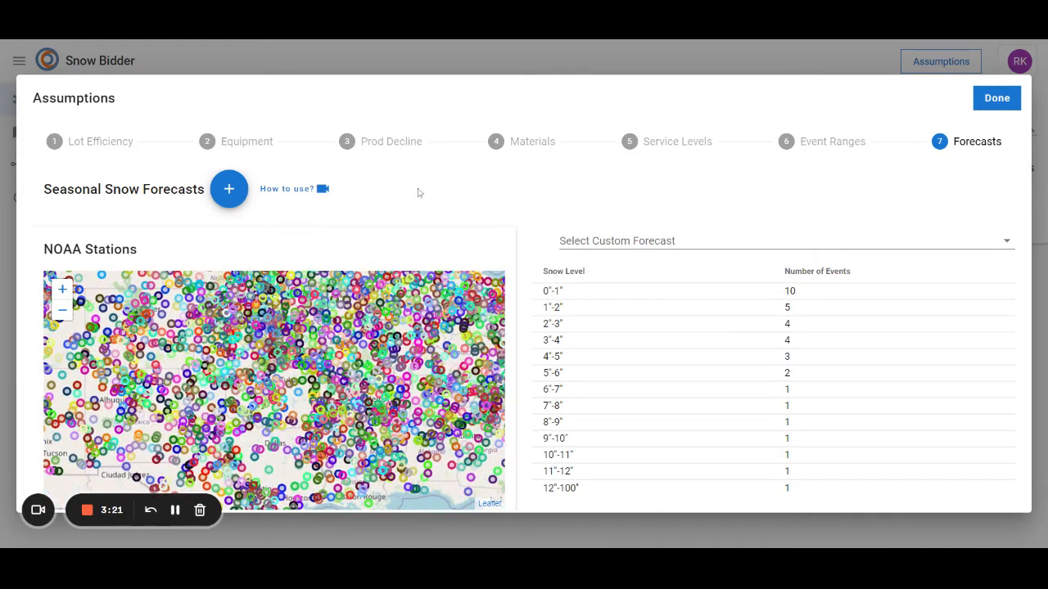
Close the assumptions and submit a new snow removal estimate
{"action": "left_click", "coordinate": [992, 99]}
{"action": "left_click", "coordinate": [524, 290]}
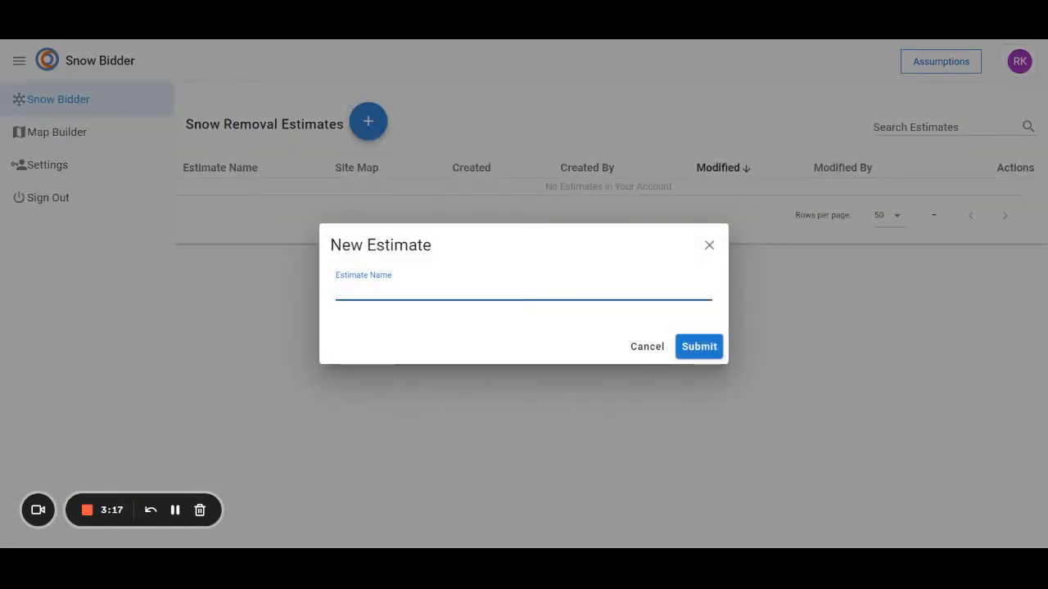
{"action": "left_click", "coordinate": [705, 350]}
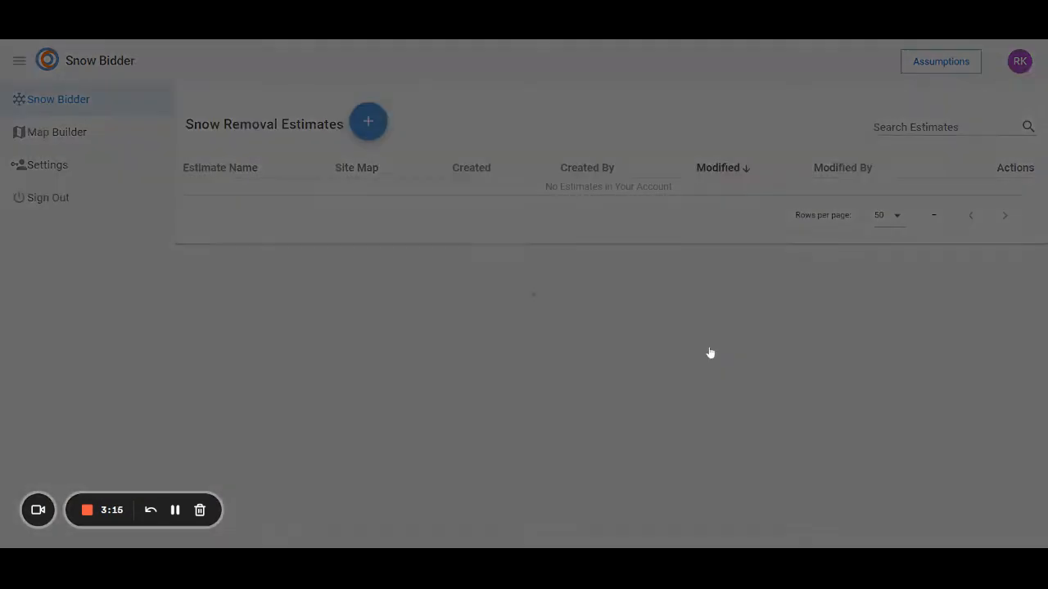
Create a new map in Map Builder by searching for the site's street address in Fairborn, OH
{"action": "left_click", "coordinate": [91, 140]}
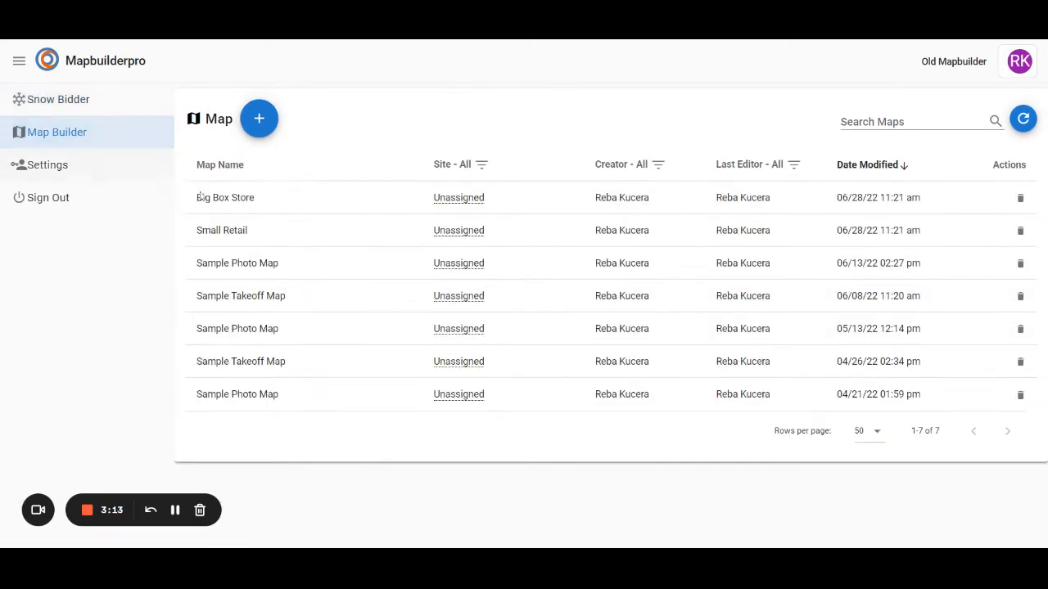
{"action": "left_click", "coordinate": [264, 129]}
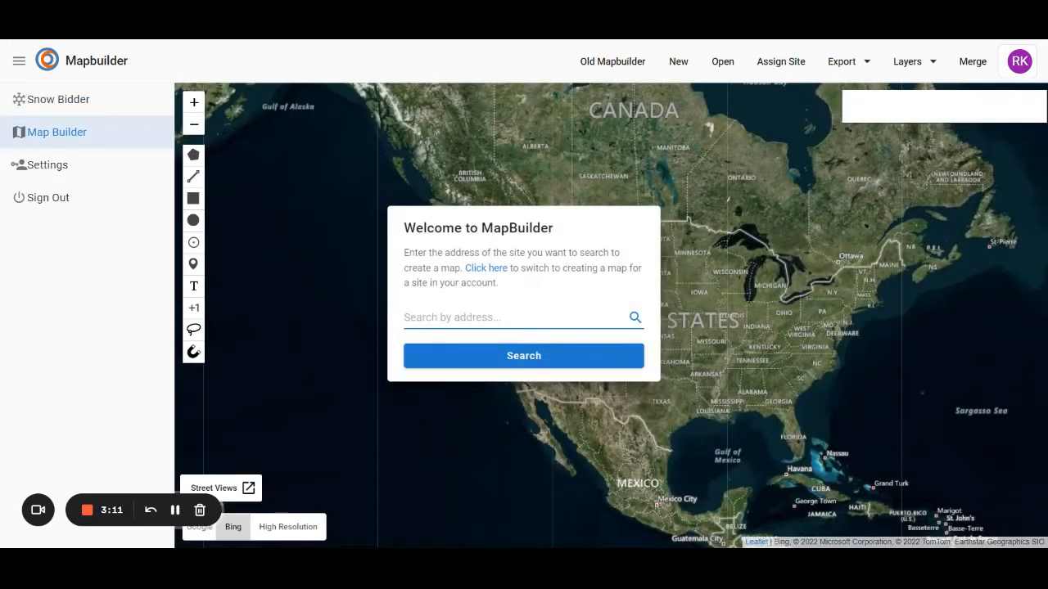
{"action": "type", "text": "1171 "}
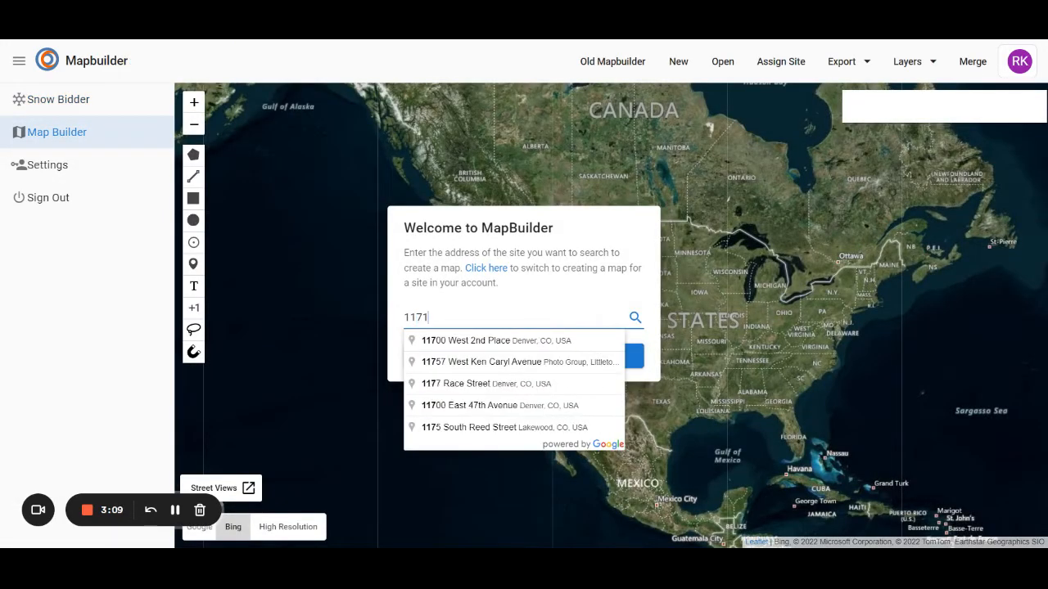
{"action": "type", "text": "n broad"}
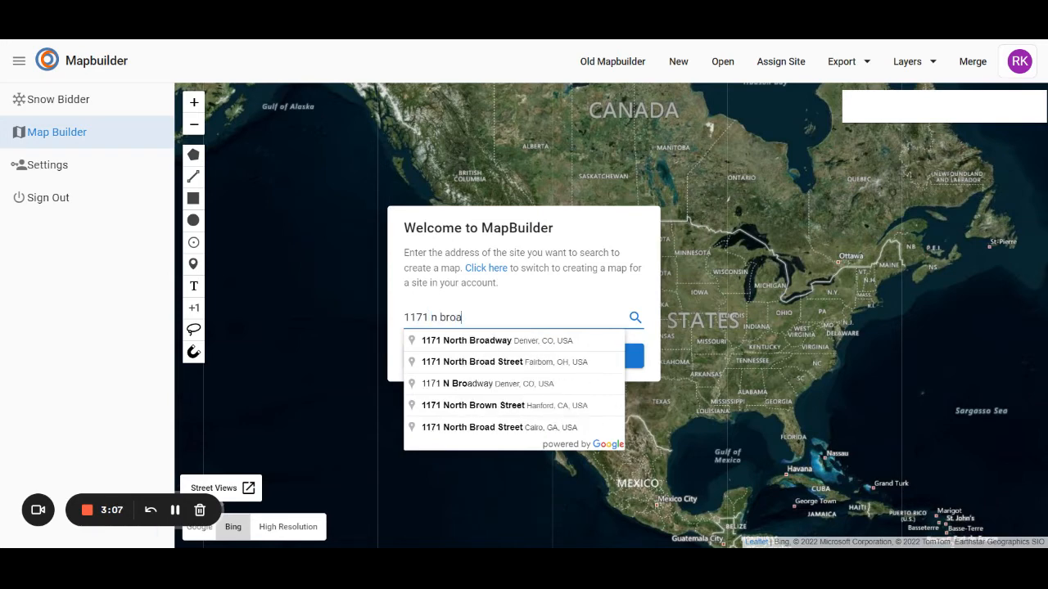
{"action": "left_click", "coordinate": [479, 361]}
{"action": "left_click", "coordinate": [482, 367]}
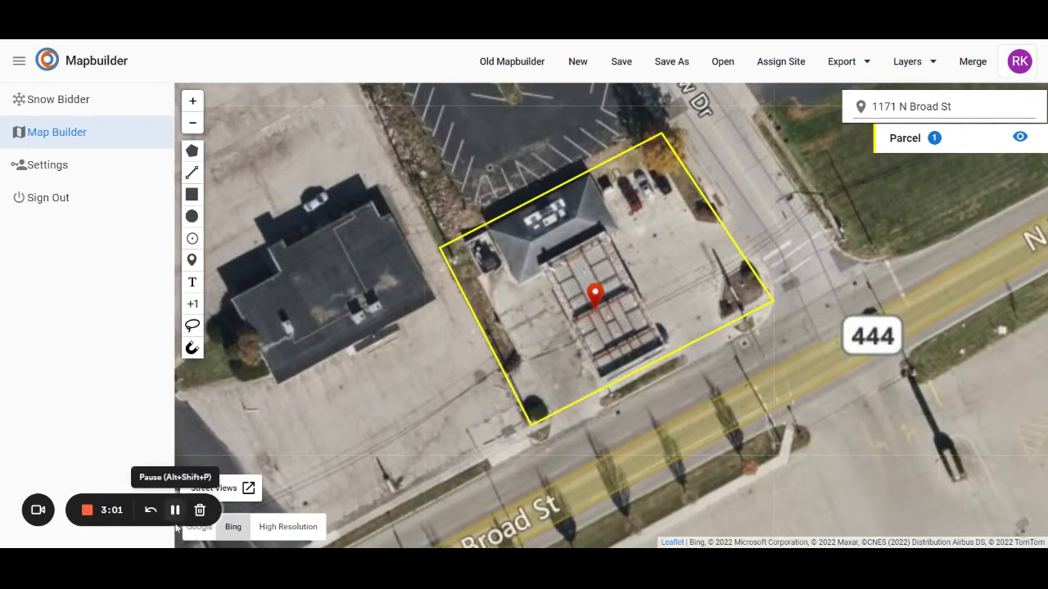
Compare the Google and Bing aerial imagery of the site, and look around it in the Google 45 and Google Street views
{"action": "left_click", "coordinate": [201, 537]}
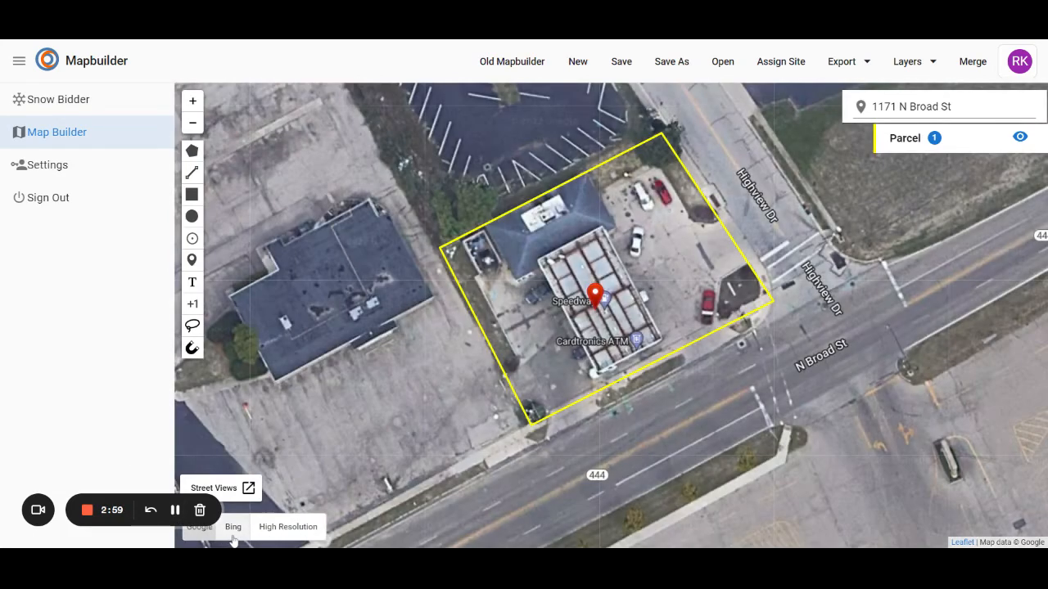
{"action": "left_click", "coordinate": [233, 527]}
{"action": "left_click", "coordinate": [228, 488]}
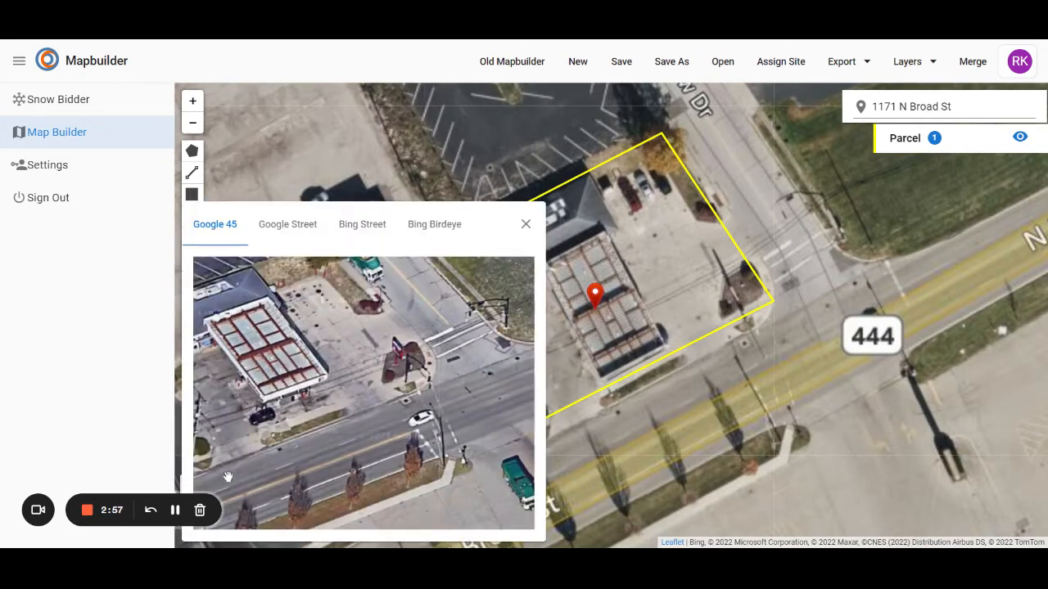
{"action": "left_click", "coordinate": [300, 233]}
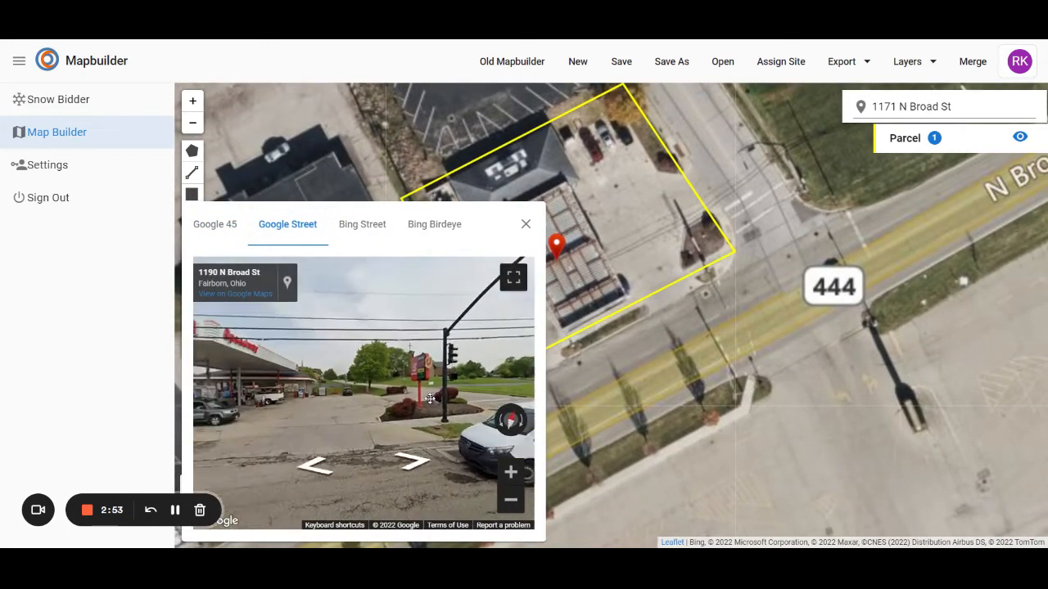
{"action": "left_click_drag", "start_coordinate": [430, 399], "coordinate": [474, 416]}
{"action": "left_click_drag", "start_coordinate": [340, 417], "coordinate": [386, 421]}
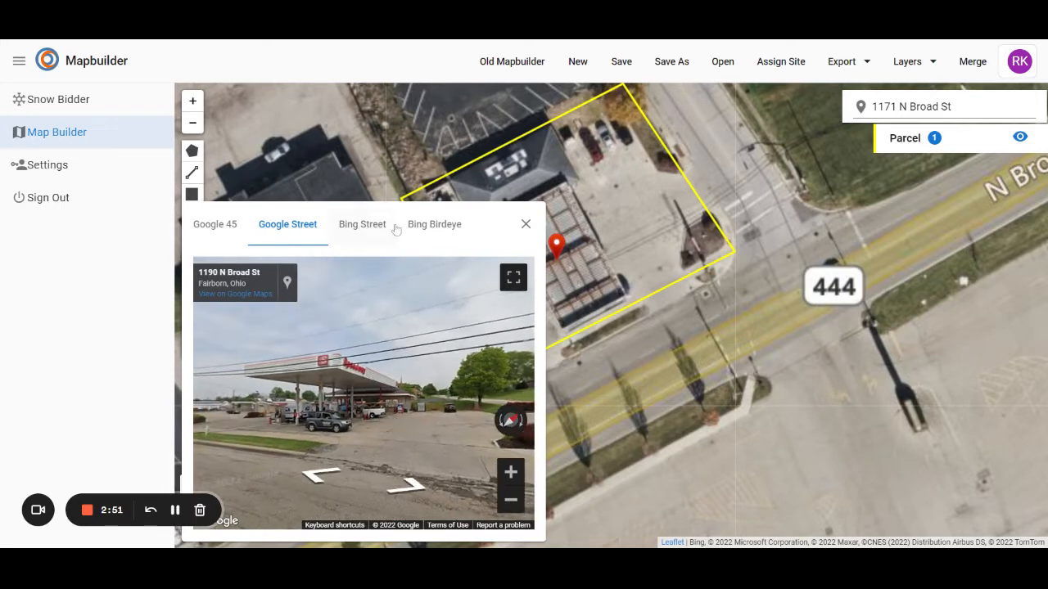
{"action": "left_click", "coordinate": [527, 224]}
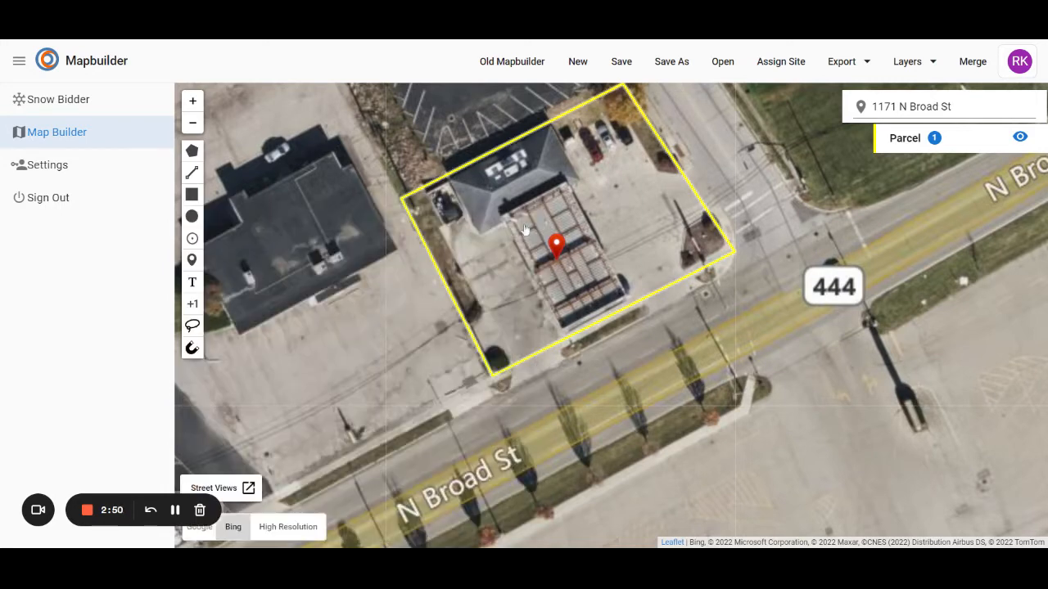
Delete the yellow parcel outline from the site map
{"action": "left_click", "coordinate": [712, 227]}
{"action": "left_click", "coordinate": [639, 393]}
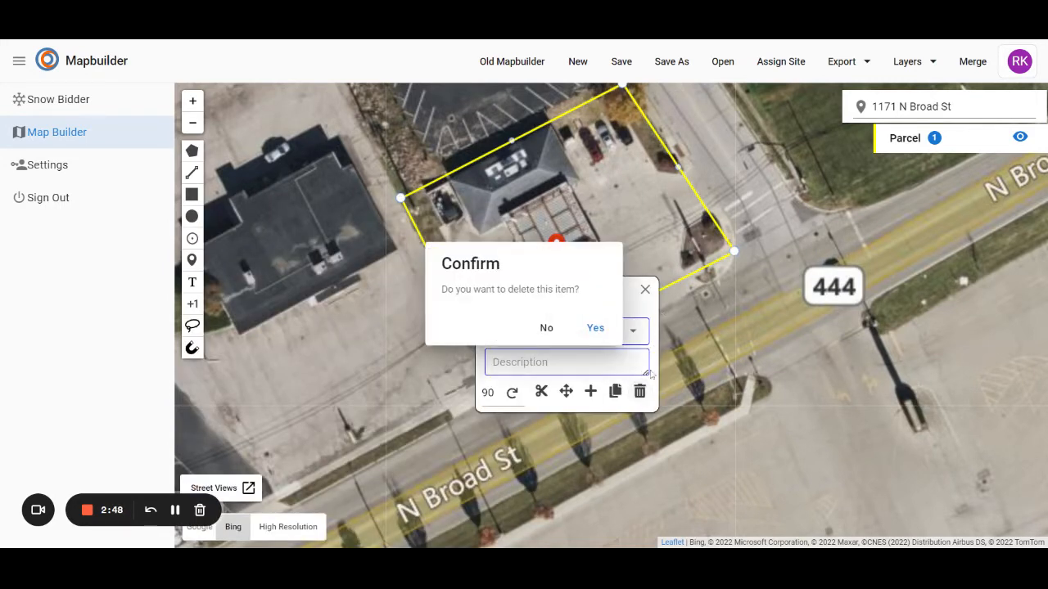
{"action": "left_click", "coordinate": [595, 328]}
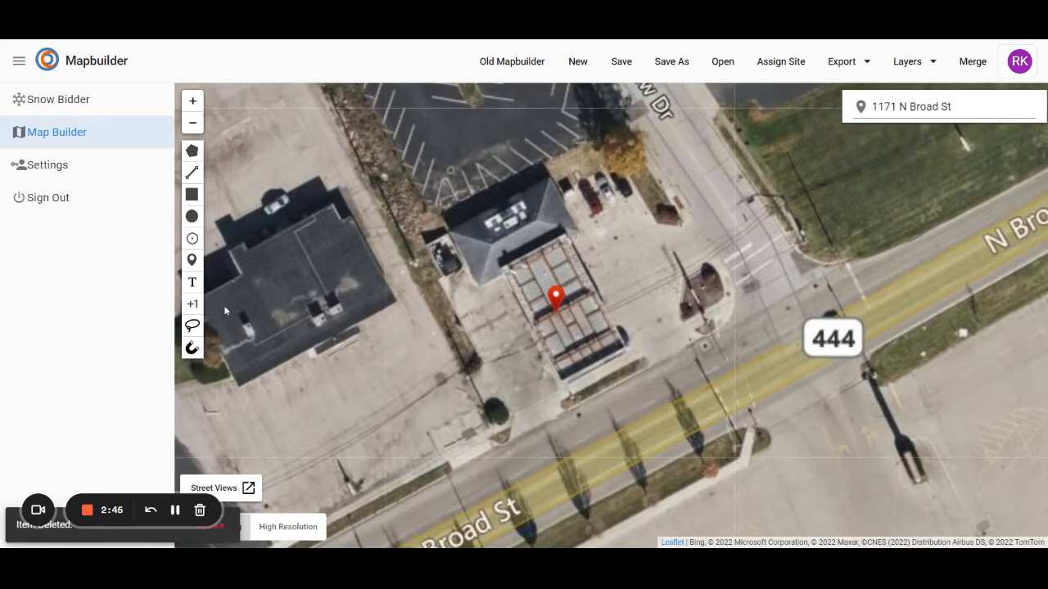
Begin a lot polygon at the southwest street driveway and trace the west pavement edge up around the building corner to the pump canopy
{"action": "left_click", "coordinate": [191, 153]}
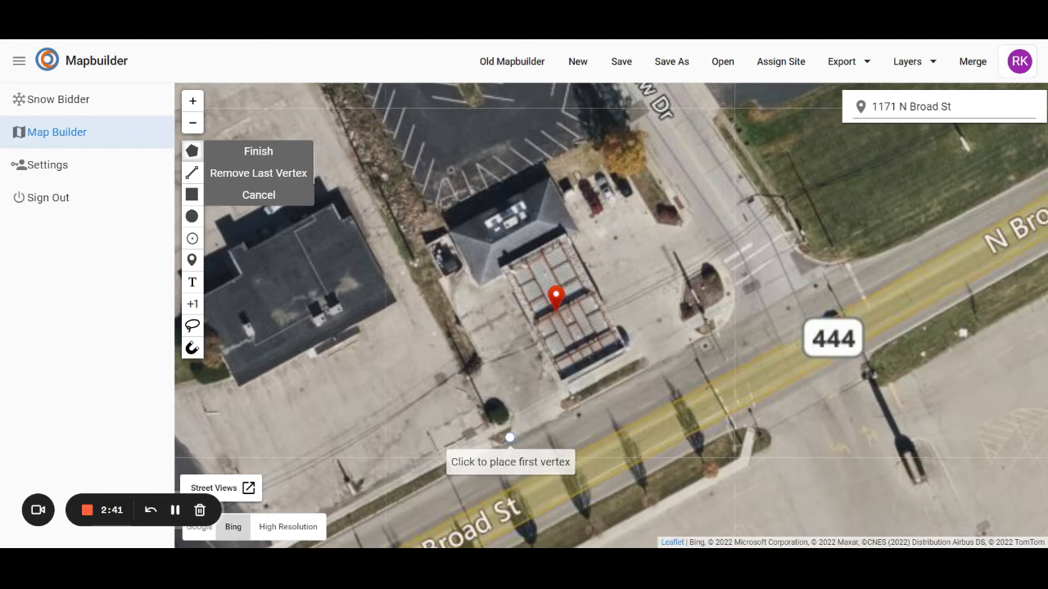
{"action": "left_click", "coordinate": [510, 418]}
{"action": "left_click", "coordinate": [509, 437]}
{"action": "left_click", "coordinate": [487, 425]}
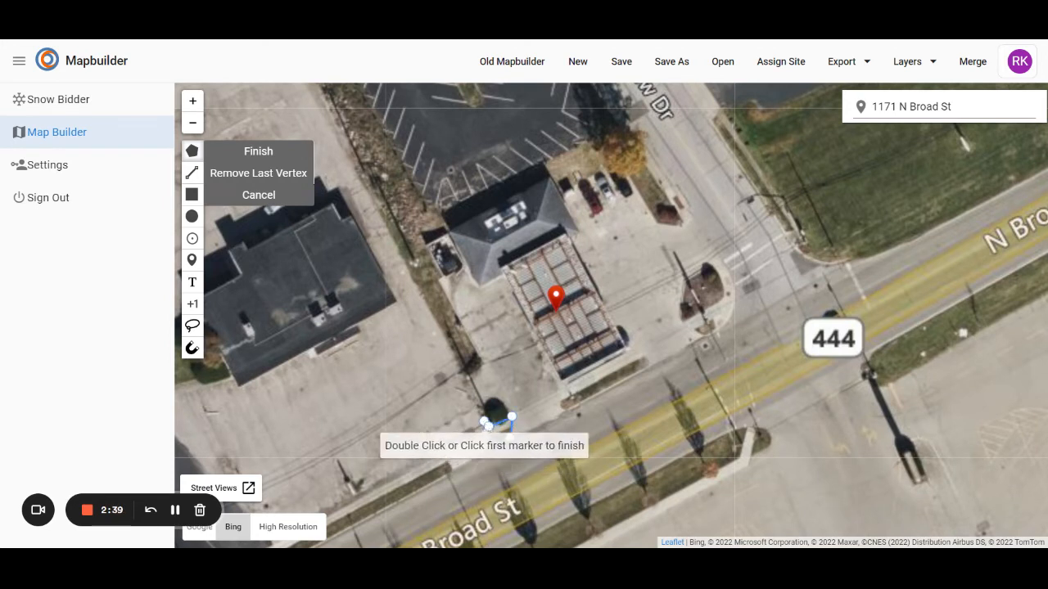
{"action": "left_click", "coordinate": [468, 372]}
{"action": "left_click", "coordinate": [481, 365]}
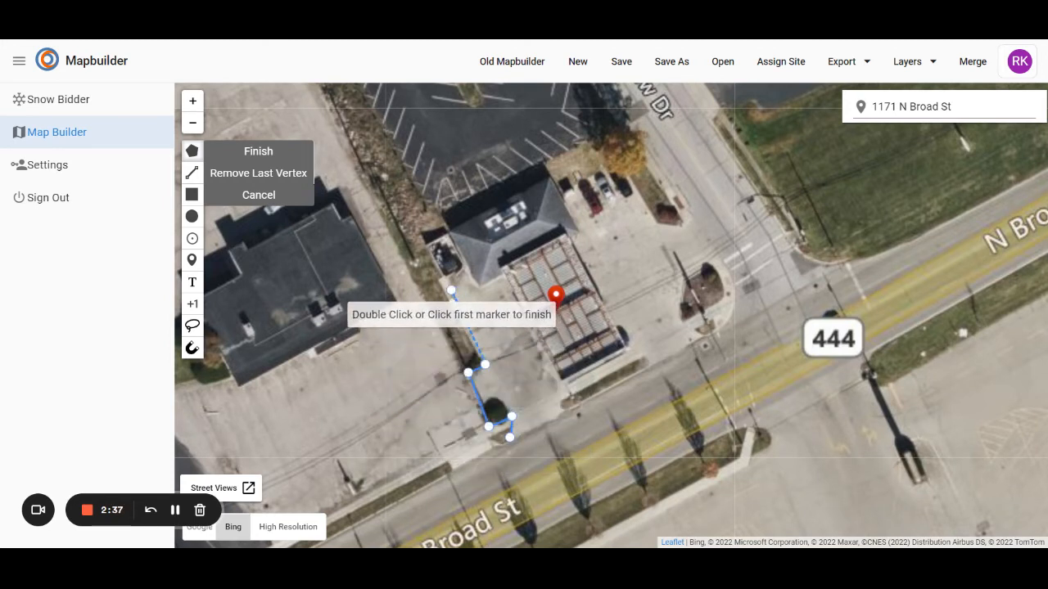
{"action": "left_click", "coordinate": [438, 282]}
{"action": "left_click", "coordinate": [466, 268]}
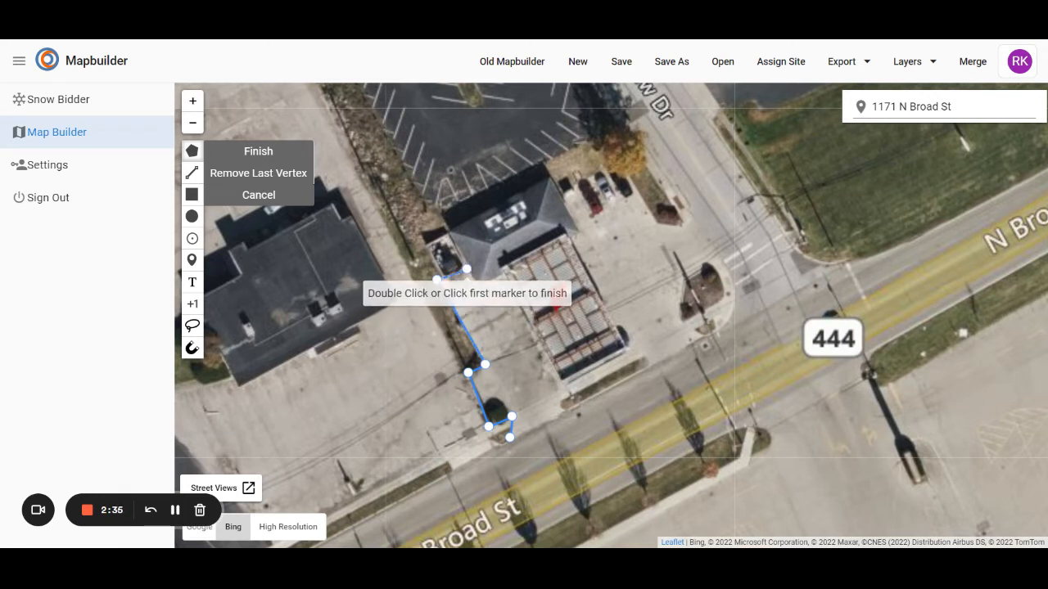
{"action": "left_click", "coordinate": [477, 291]}
{"action": "left_click", "coordinate": [500, 276]}
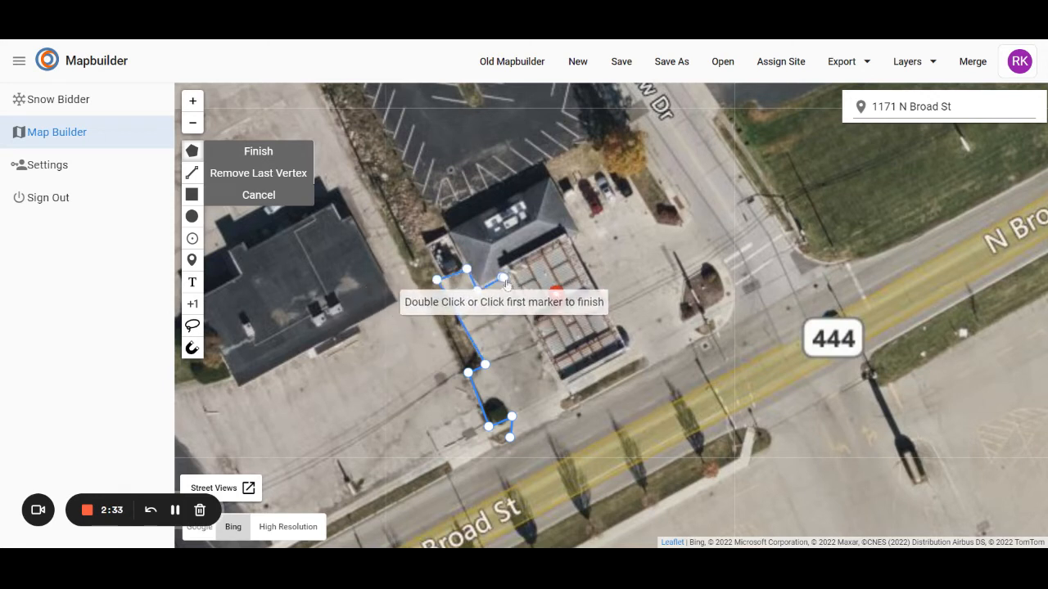
Continue the lot polygon around the pump canopy, up the building's east side and around the northeast parking spaces to the small planting bed
{"action": "left_click", "coordinate": [554, 375]}
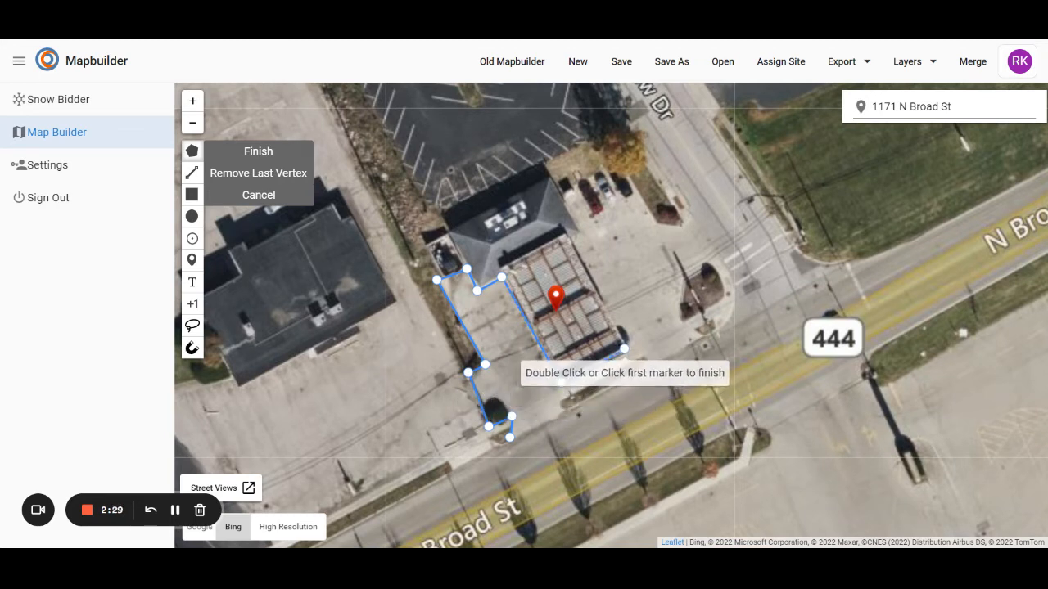
{"action": "left_click", "coordinate": [627, 347]}
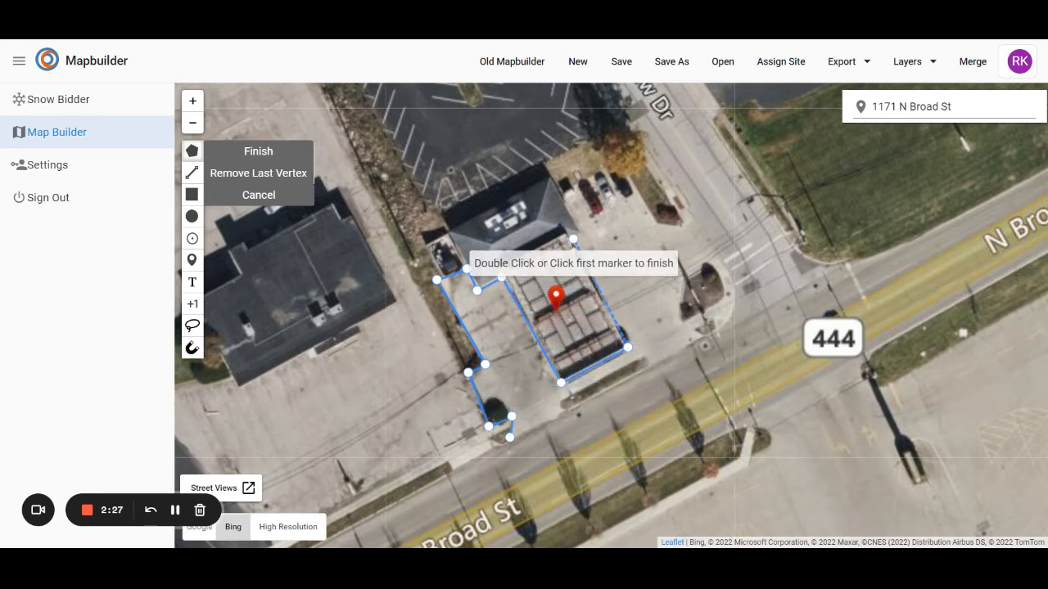
{"action": "left_click", "coordinate": [578, 233]}
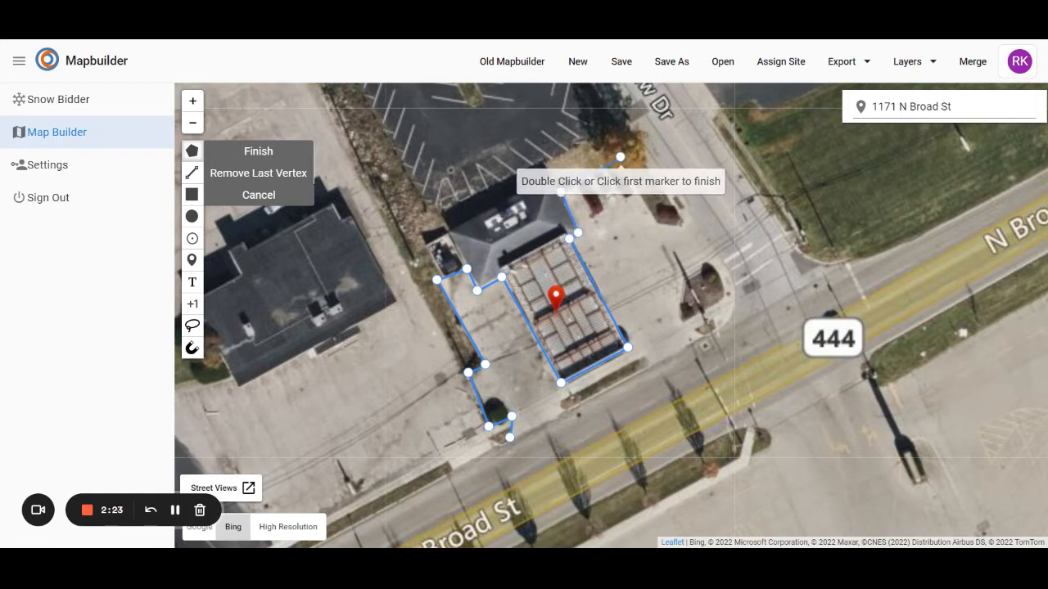
{"action": "left_click", "coordinate": [616, 163]}
{"action": "left_click", "coordinate": [653, 222]}
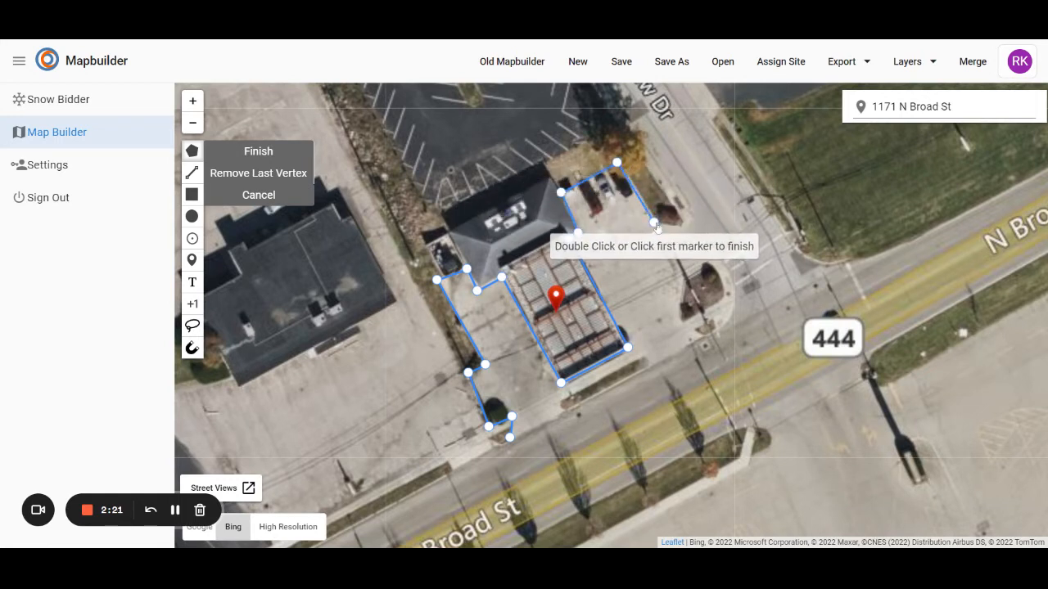
{"action": "left_click", "coordinate": [675, 224]}
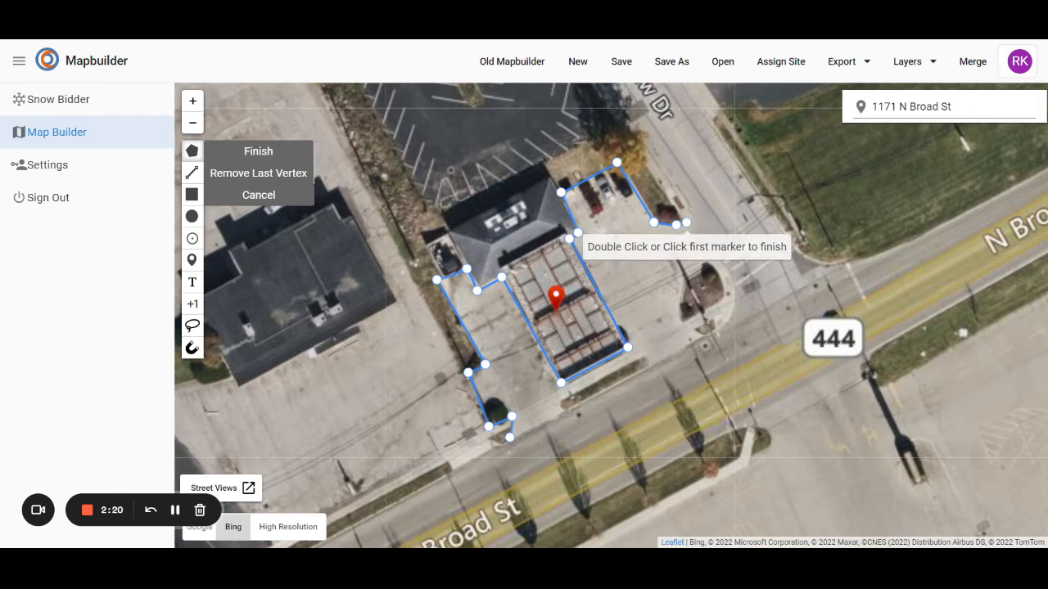
Continue the lot polygon across the side-street driveway and around the inner edge of the planted corner island
{"action": "left_click", "coordinate": [690, 215]}
{"action": "left_click", "coordinate": [717, 256]}
{"action": "left_click", "coordinate": [709, 262]}
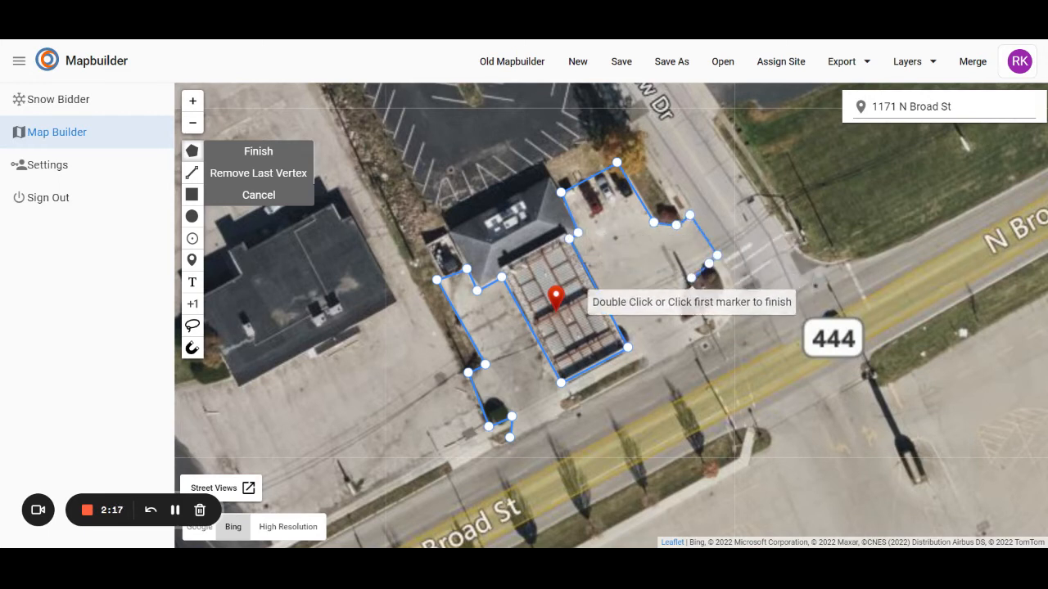
{"action": "left_click", "coordinate": [679, 315]}
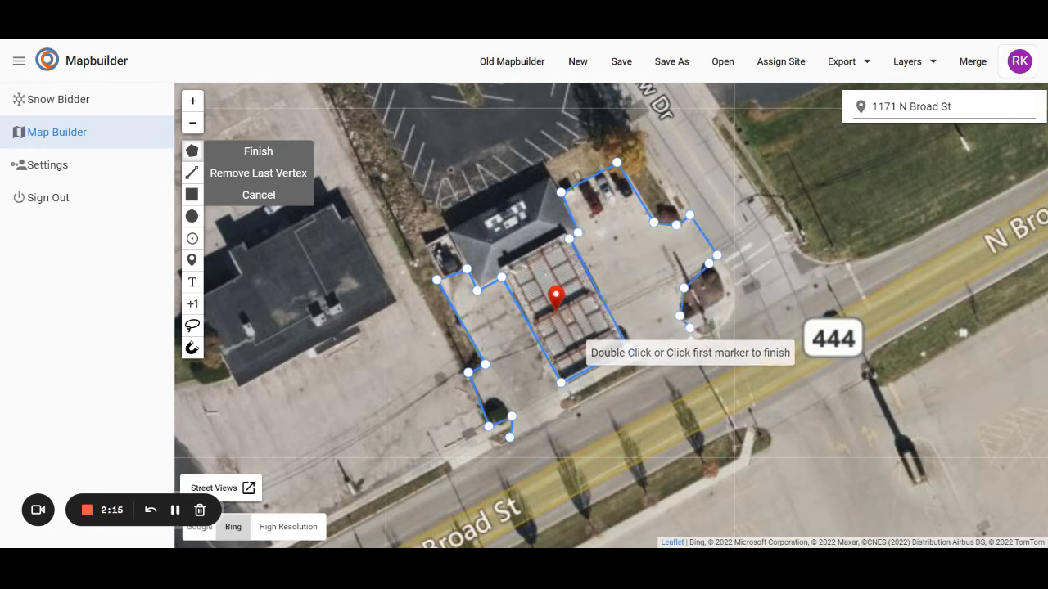
{"action": "left_click", "coordinate": [694, 328]}
{"action": "left_click", "coordinate": [700, 336]}
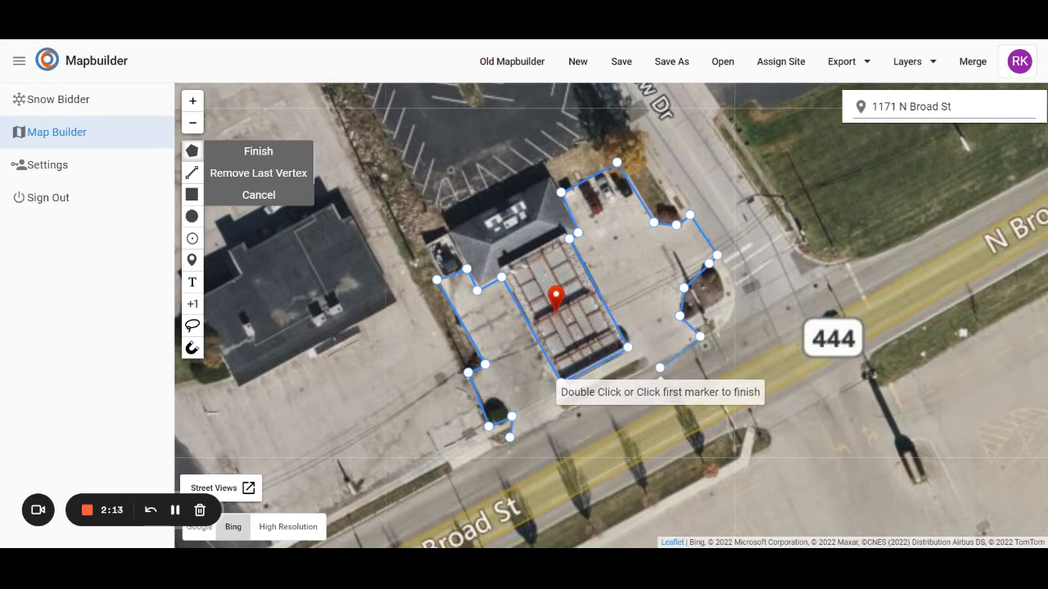
Trace the lot polygon along the N Broad St frontage and close it at its starting vertex, enclosing about 8,570 sqft
{"action": "left_click", "coordinate": [652, 369]}
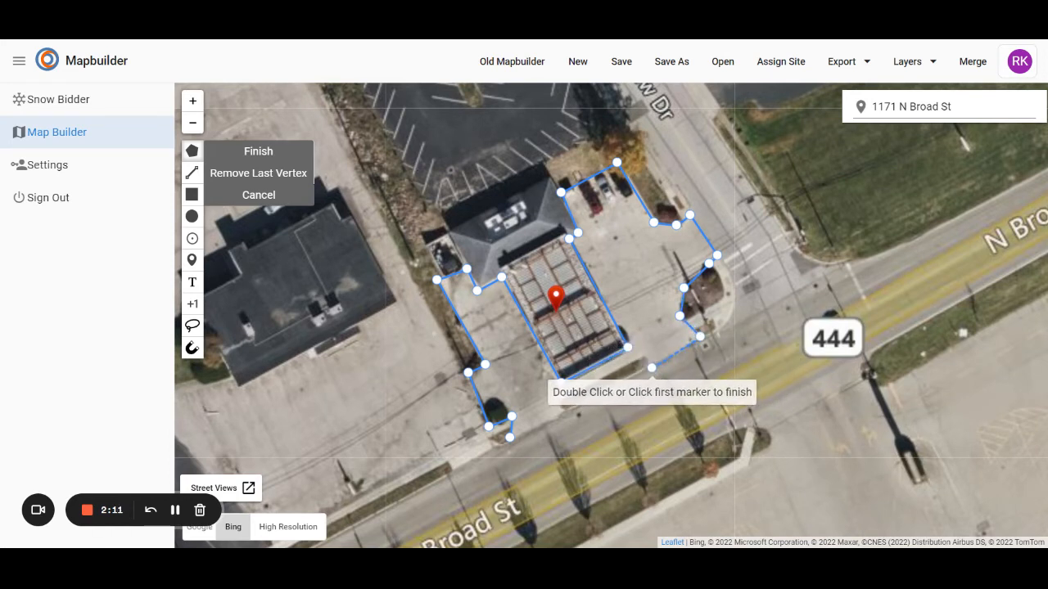
{"action": "left_click", "coordinate": [642, 357]}
{"action": "left_click", "coordinate": [560, 383]}
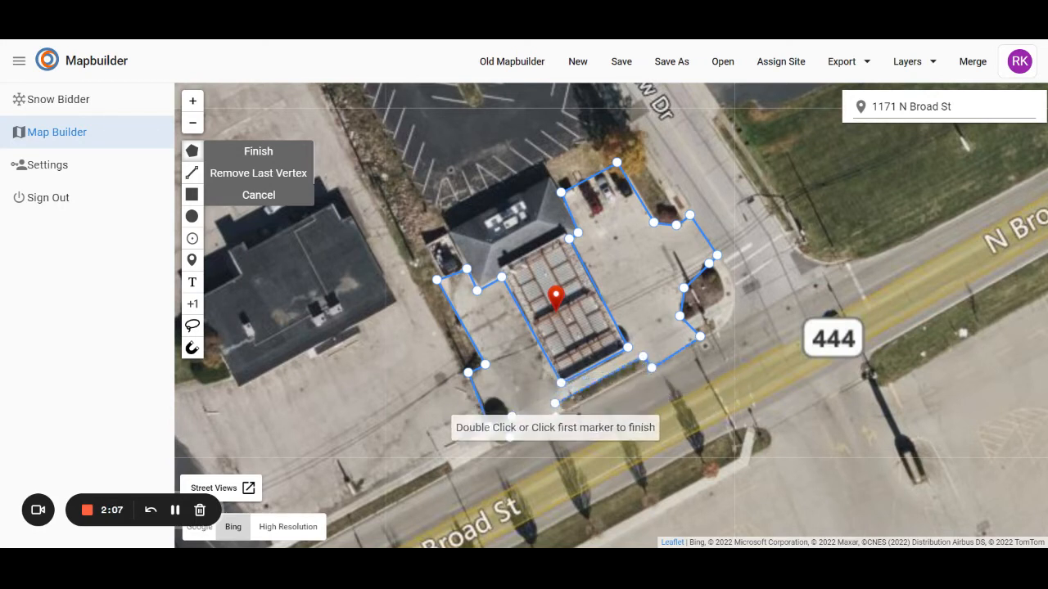
{"action": "left_click", "coordinate": [554, 403]}
{"action": "left_click", "coordinate": [560, 410]}
{"action": "left_click", "coordinate": [527, 431]}
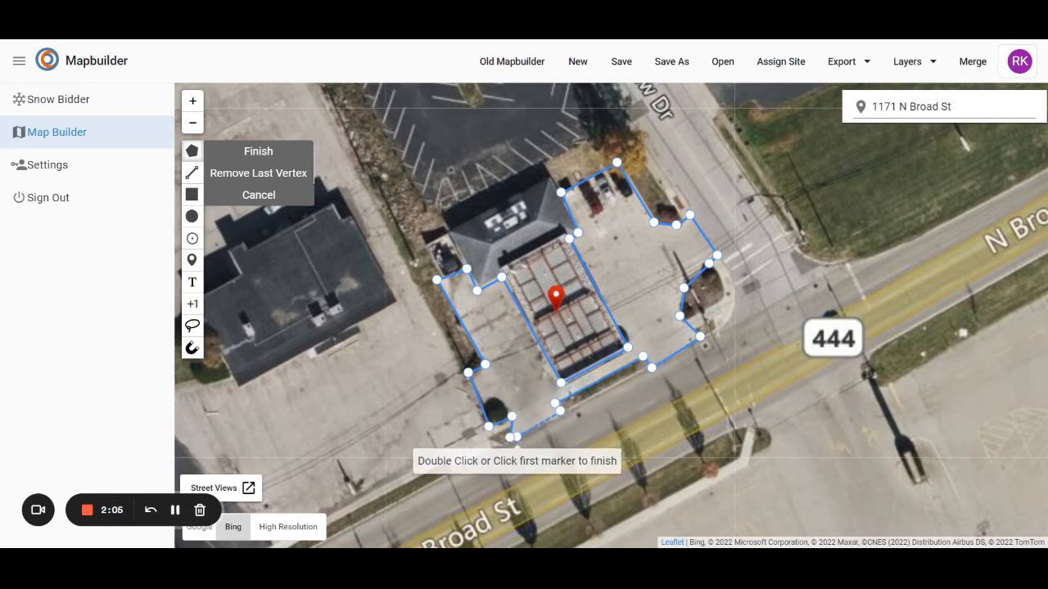
{"action": "left_click", "coordinate": [511, 438]}
Assign the traced lot polygon to the Parking Lot layer and close its details
{"action": "left_click", "coordinate": [541, 286]}
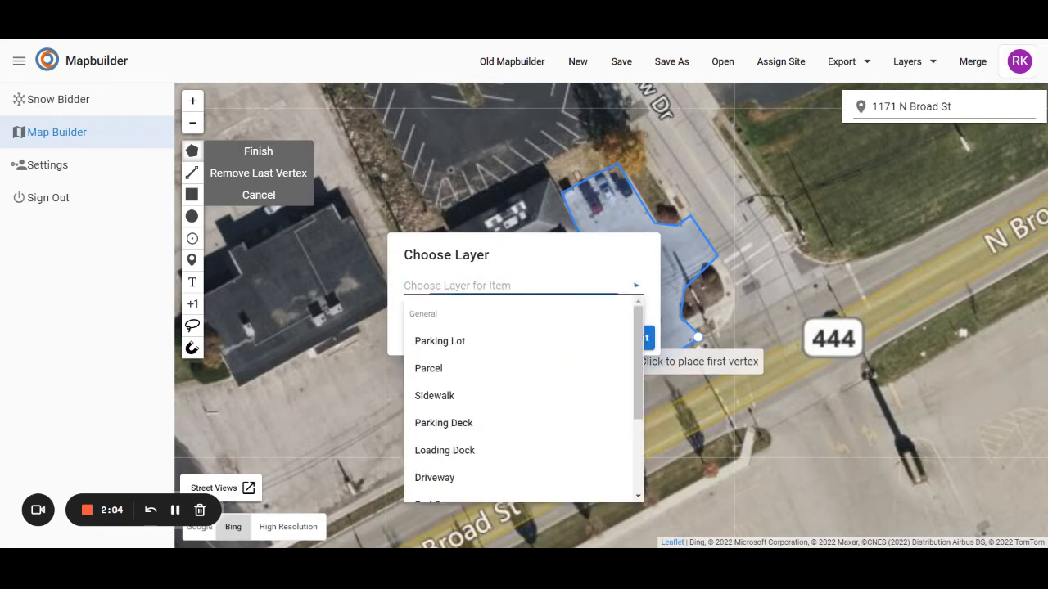
{"action": "left_click", "coordinate": [463, 344]}
{"action": "left_click", "coordinate": [626, 338]}
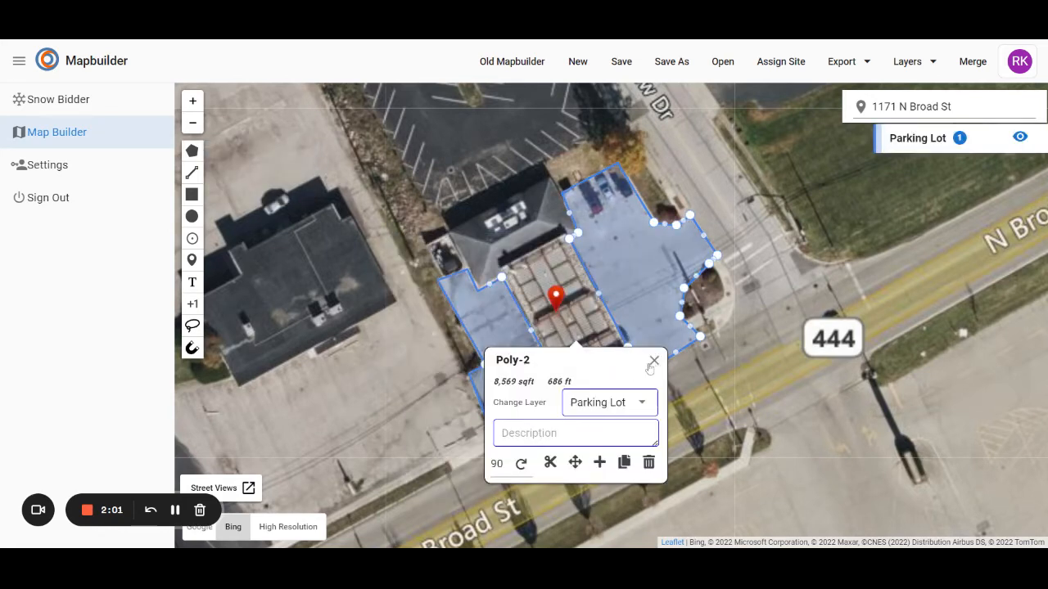
{"action": "left_click", "coordinate": [652, 361]}
Trace a closed polygon of about 380 sqft over the walkway around the street side of the planted corner island
{"action": "left_click", "coordinate": [193, 152]}
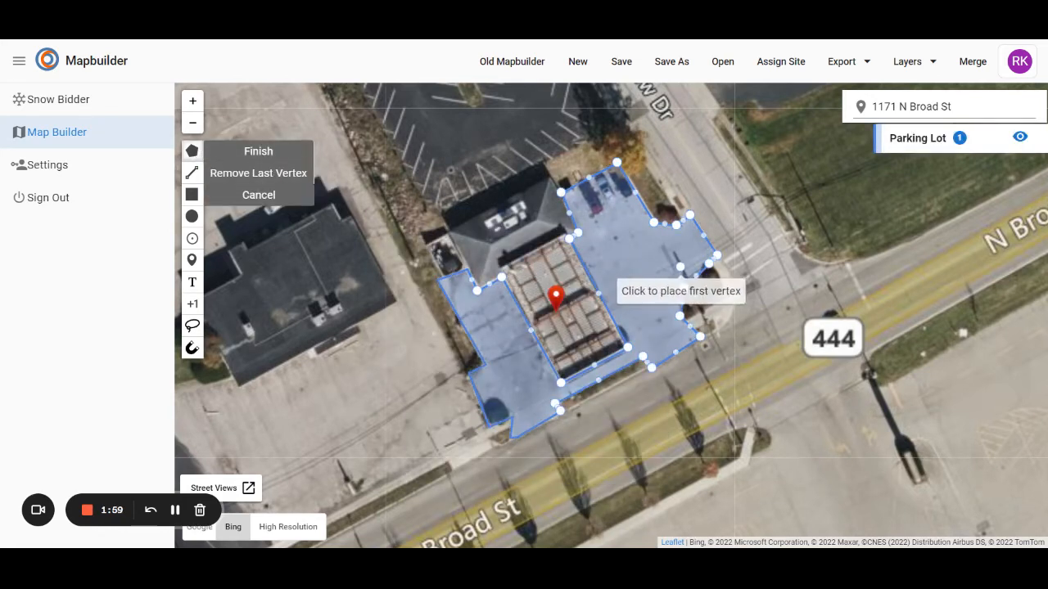
{"action": "left_click", "coordinate": [720, 259]}
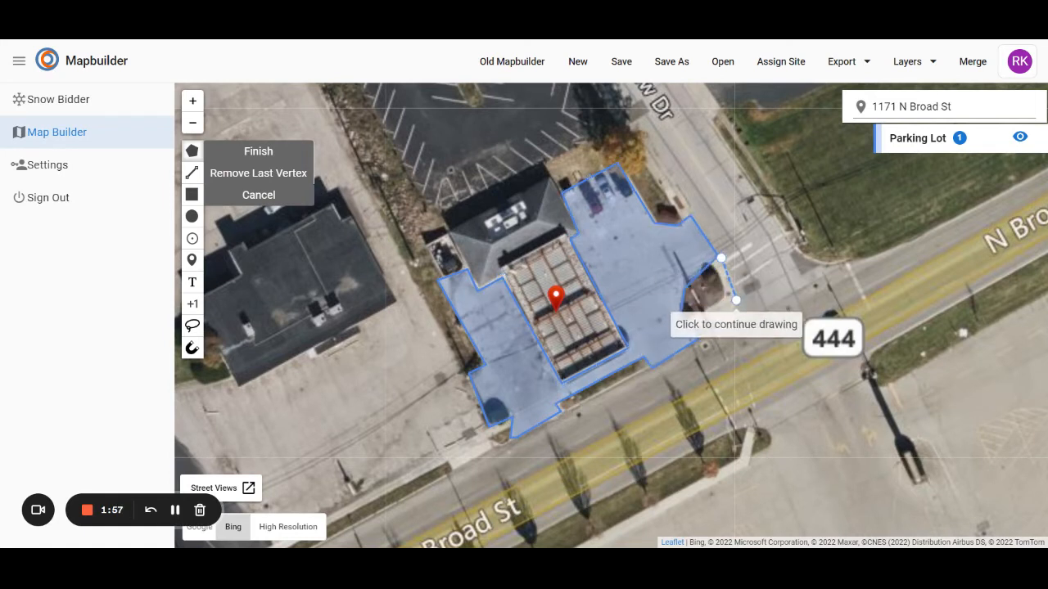
{"action": "left_click", "coordinate": [712, 331]}
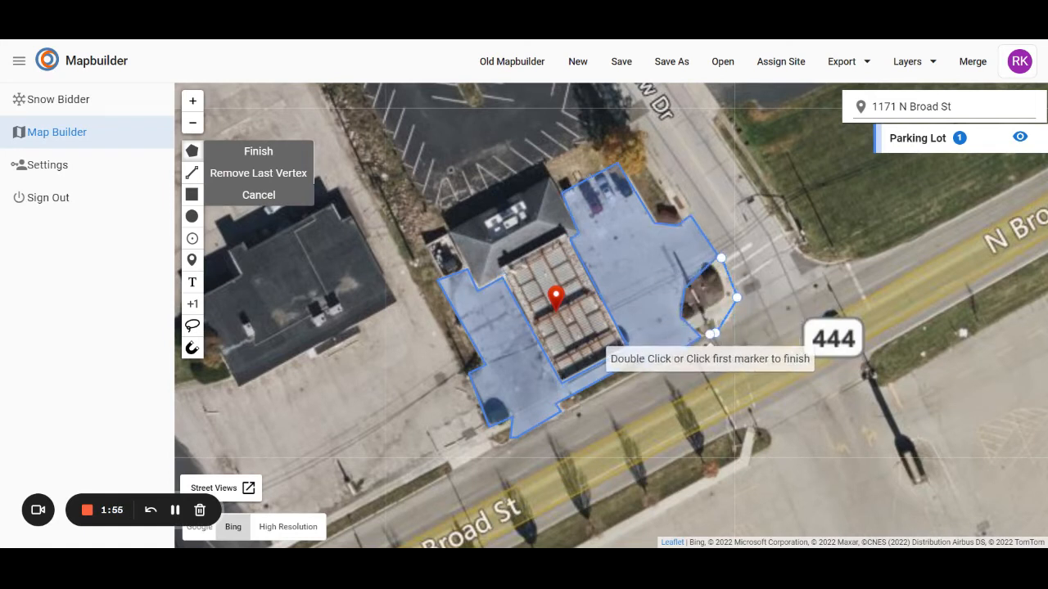
{"action": "left_click", "coordinate": [712, 322]}
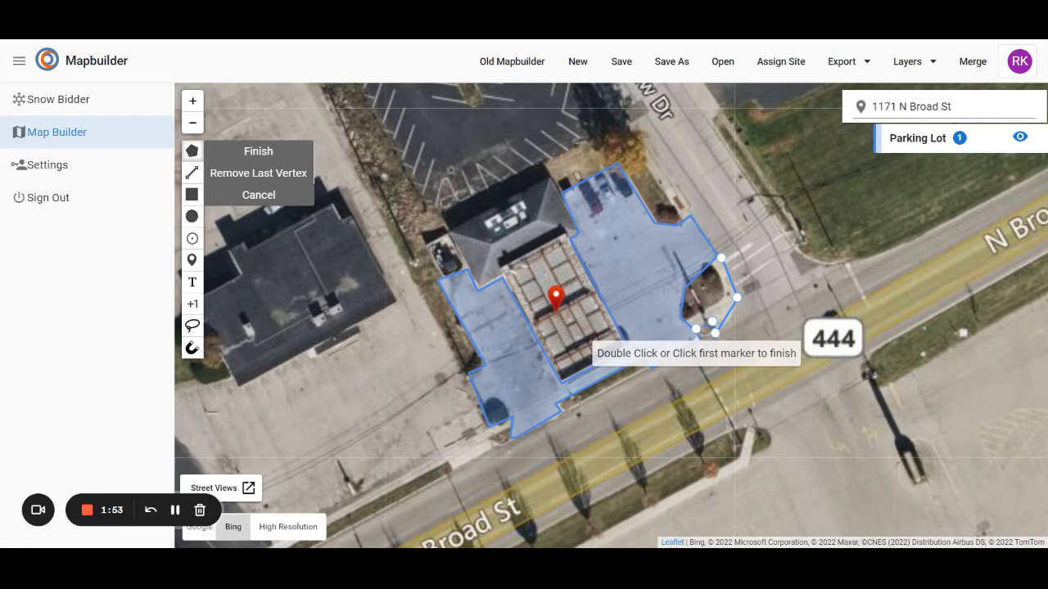
{"action": "left_click", "coordinate": [695, 329]}
{"action": "left_click", "coordinate": [684, 321]}
{"action": "left_click", "coordinate": [721, 300]}
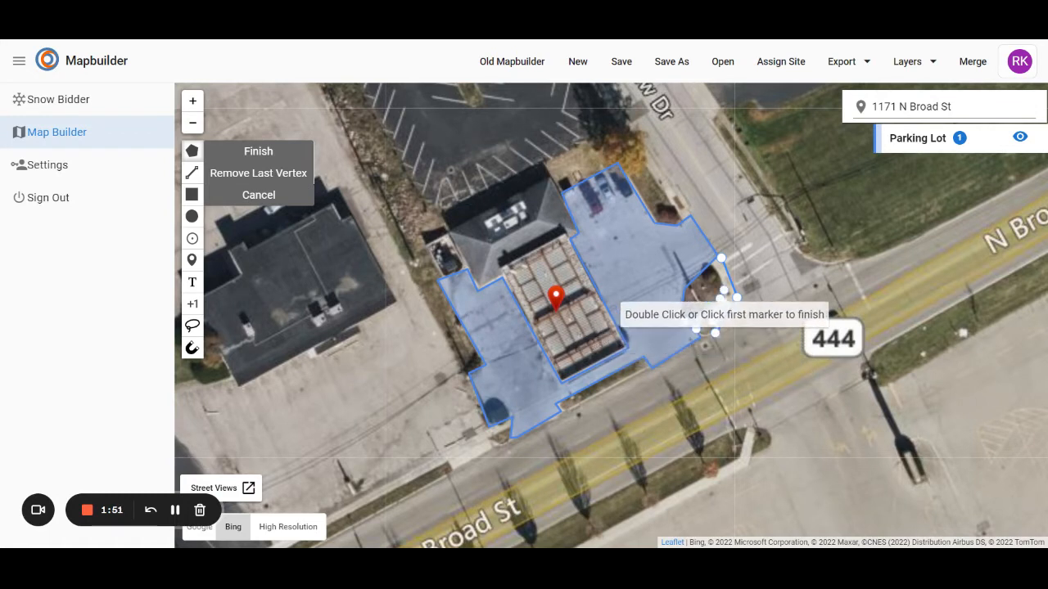
{"action": "left_click", "coordinate": [719, 283]}
{"action": "left_click", "coordinate": [710, 268]}
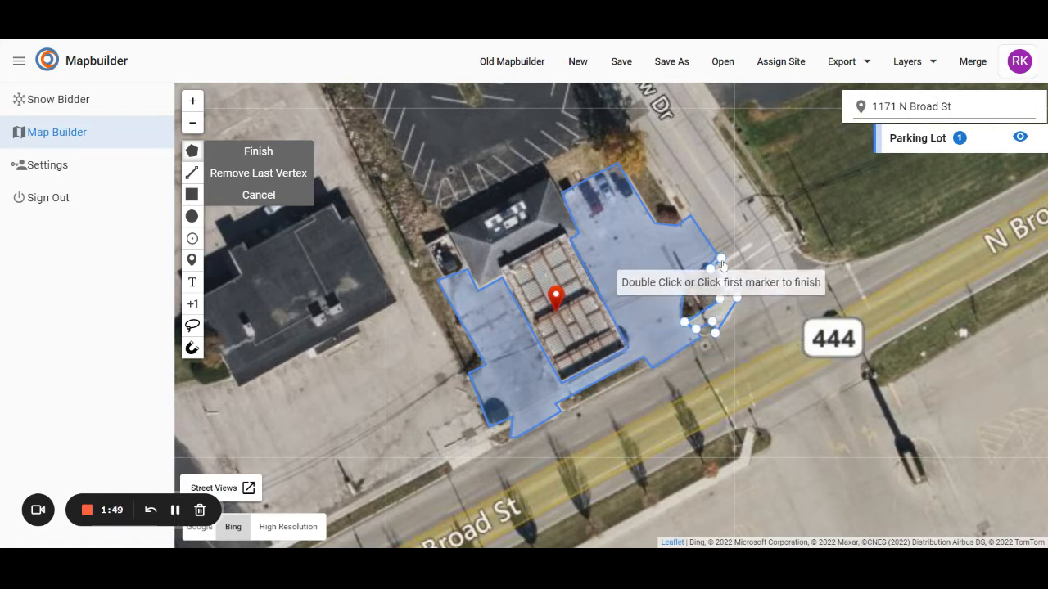
{"action": "left_click", "coordinate": [721, 258]}
Move the corner walkway polygon to the Sidewalk layer and close its details
{"action": "left_click", "coordinate": [735, 397]}
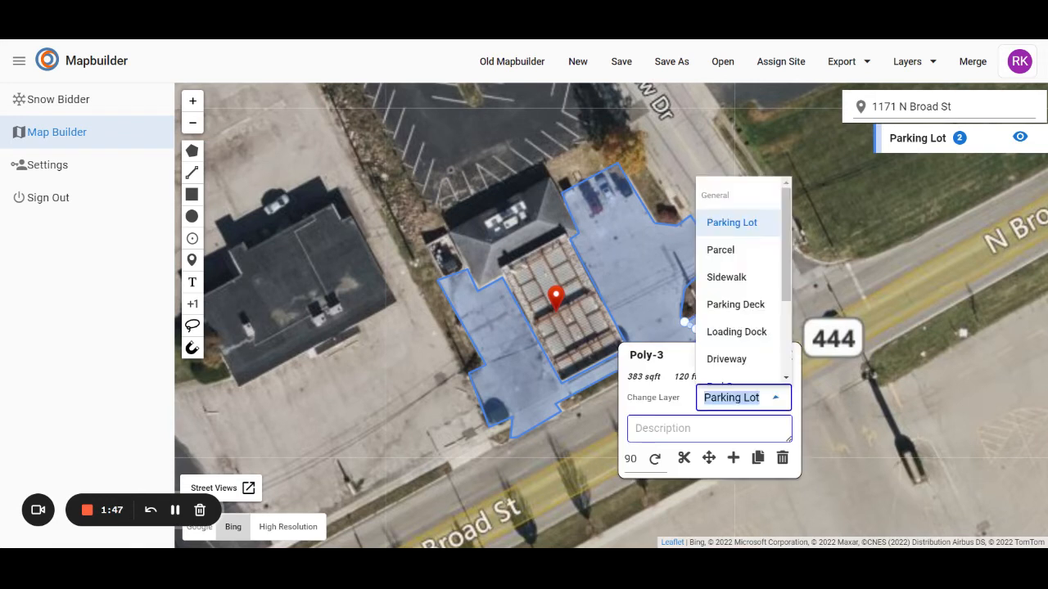
{"action": "left_click", "coordinate": [722, 277]}
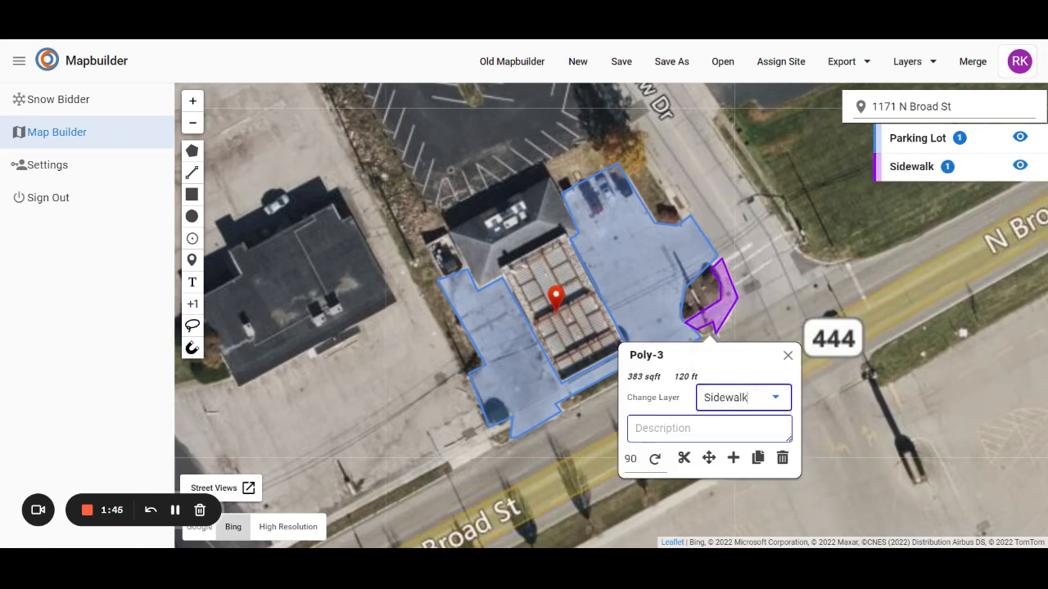
{"action": "left_click", "coordinate": [788, 355]}
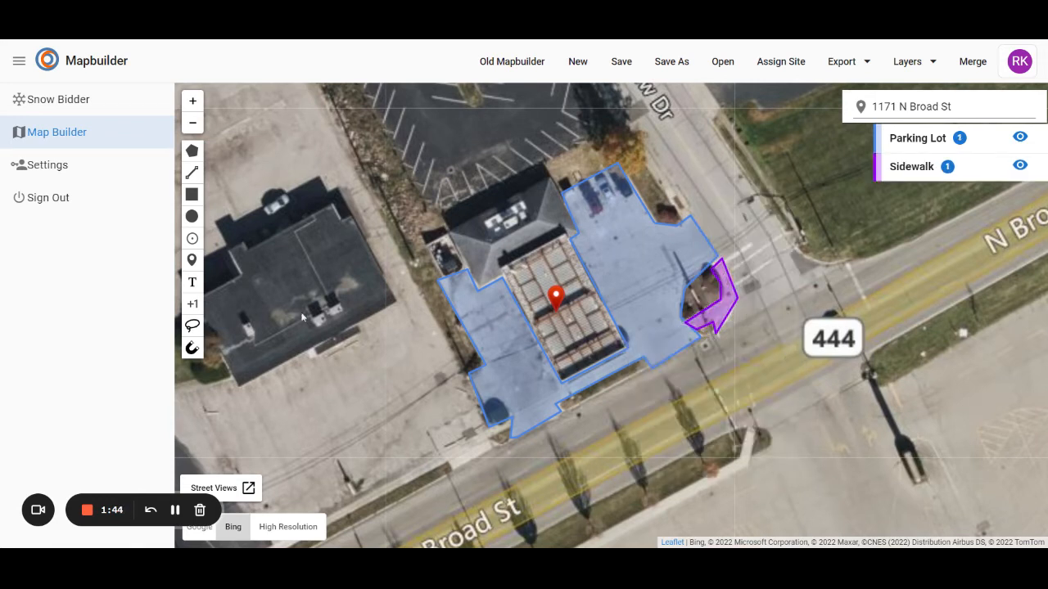
Trace the strip between the pump canopy and N Broad St as a polygon of about 490 sqft and put it on the Sidewalk layer
{"action": "left_click", "coordinate": [193, 151]}
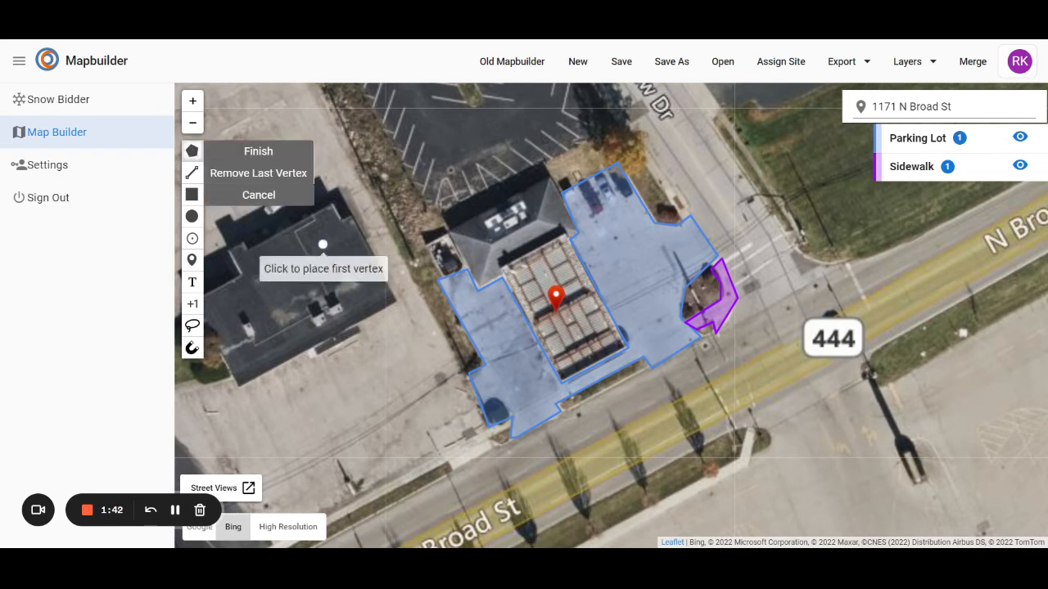
{"action": "left_click", "coordinate": [564, 384]}
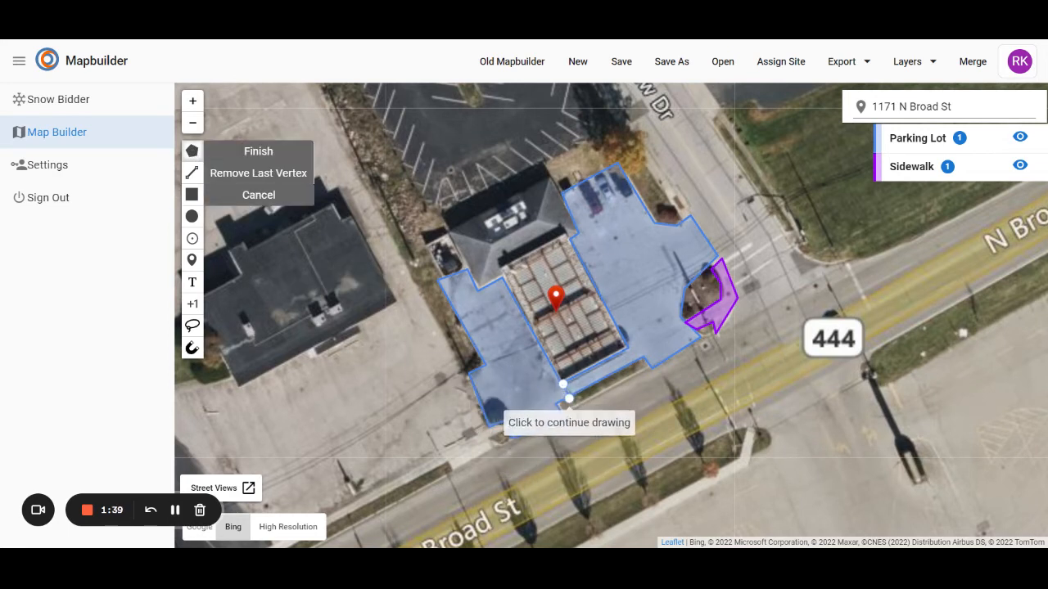
{"action": "left_click", "coordinate": [641, 360]}
{"action": "left_click", "coordinate": [629, 341]}
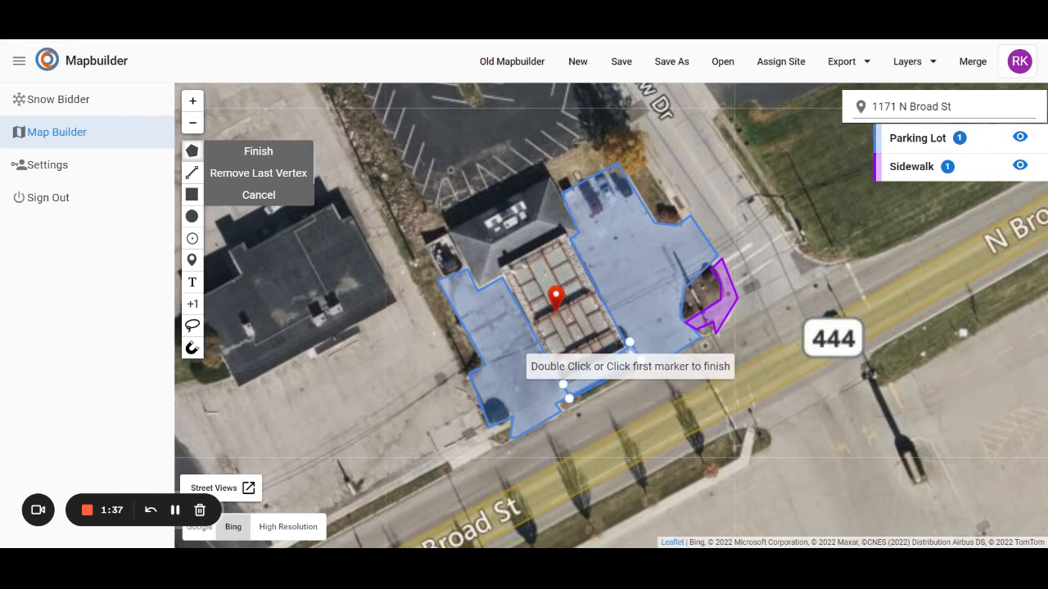
{"action": "left_click", "coordinate": [565, 384]}
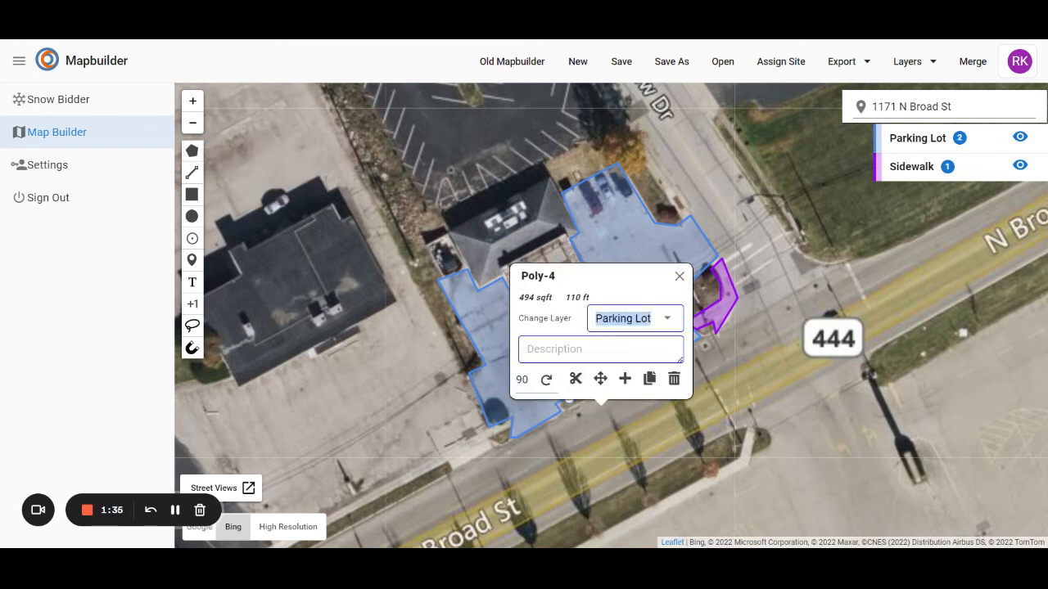
{"action": "left_click", "coordinate": [624, 438]}
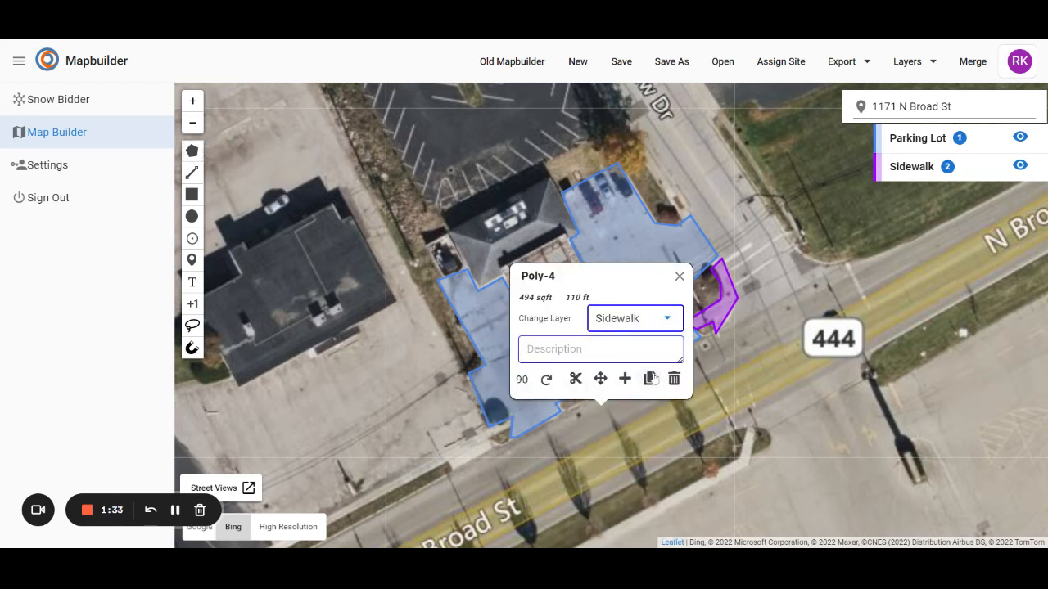
{"action": "left_click", "coordinate": [678, 277]}
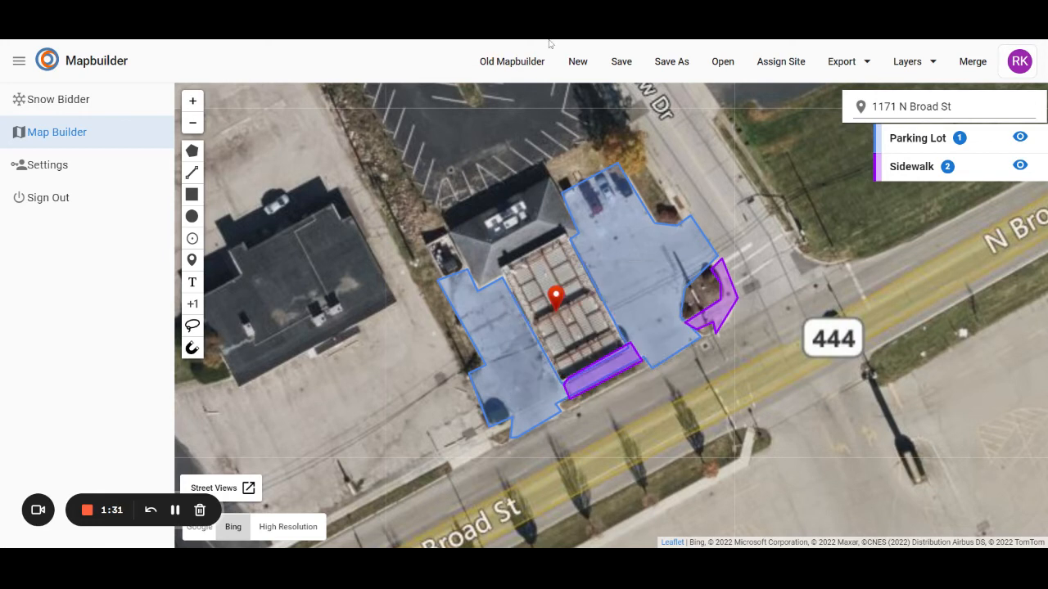
Save the site map with Test entered as its site
{"action": "left_click", "coordinate": [614, 60]}
{"action": "left_click", "coordinate": [524, 265]}
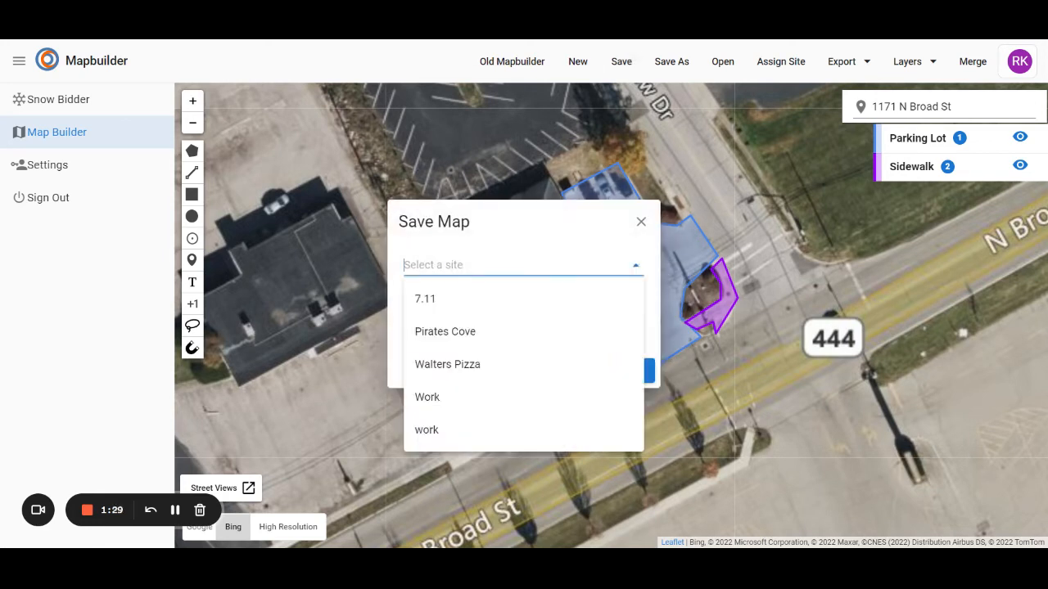
{"action": "type", "text": "Test"}
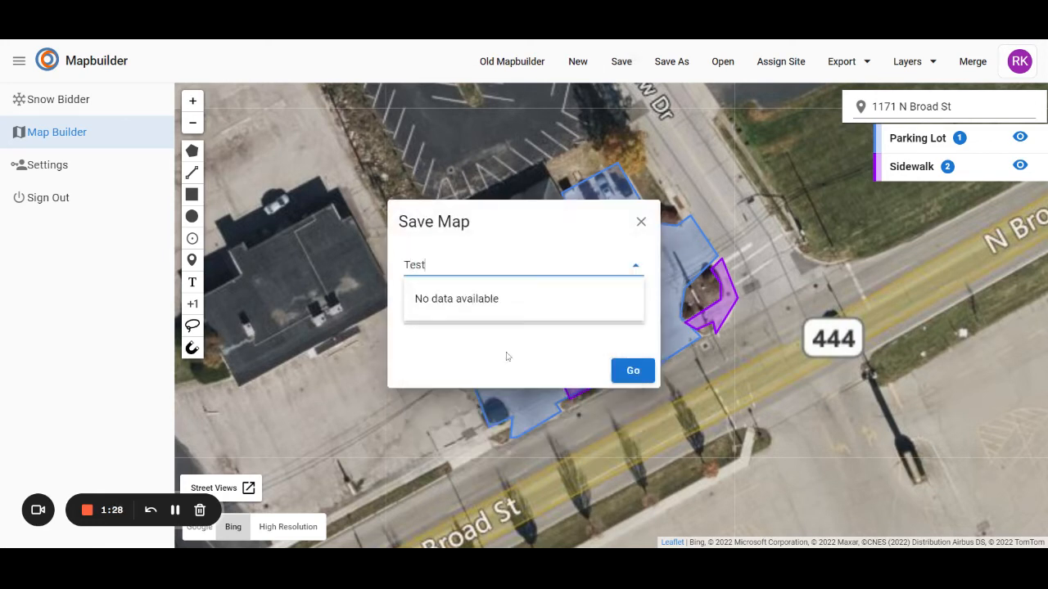
{"action": "left_click", "coordinate": [628, 368]}
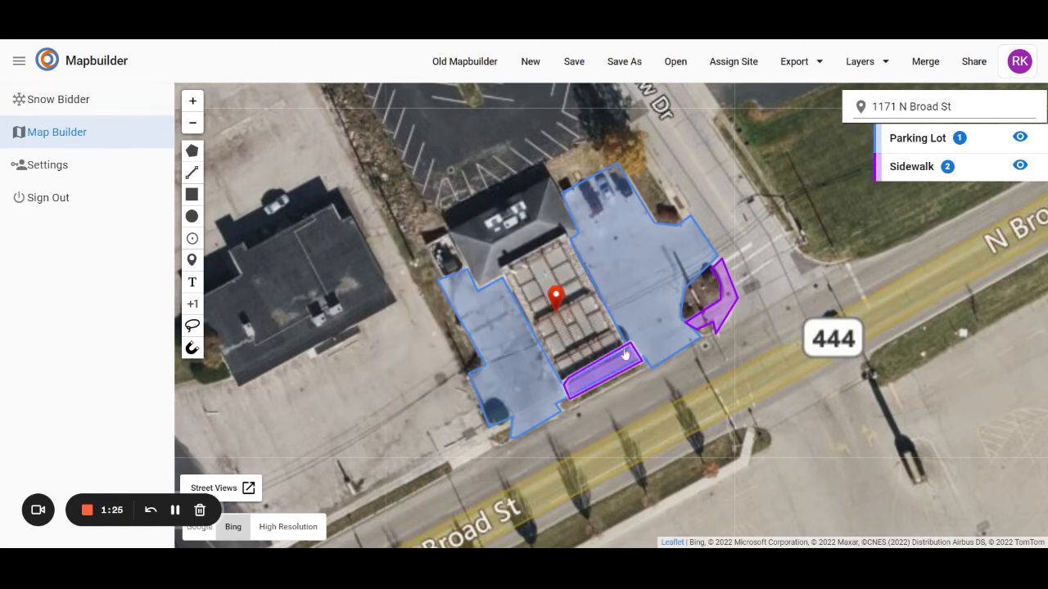
Open the Test snow removal estimate in Snow Bidder and select the newly saved gas station map for its measurements
{"action": "left_click", "coordinate": [48, 105]}
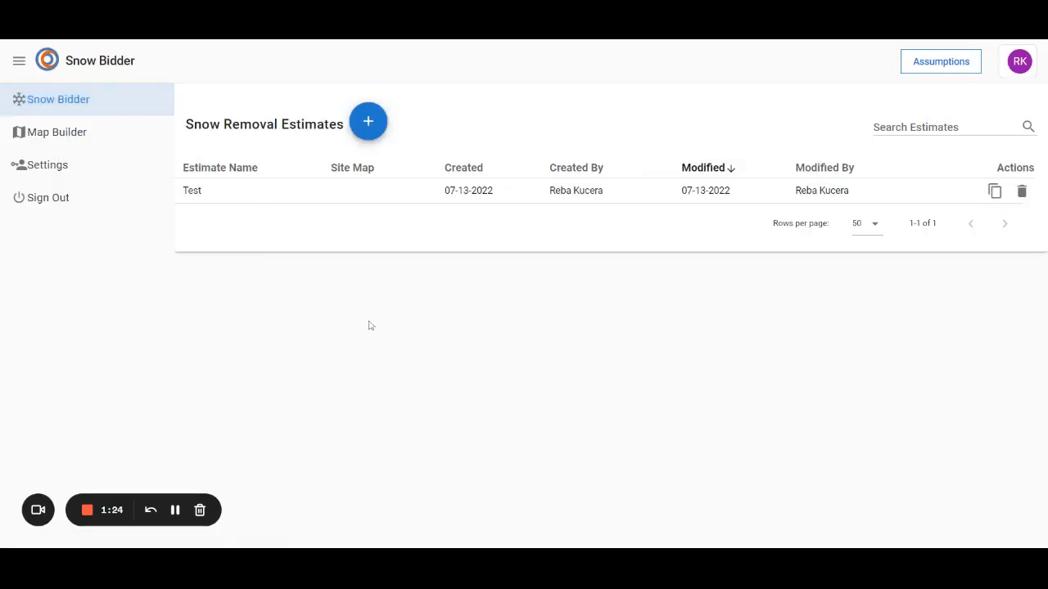
{"action": "left_click", "coordinate": [219, 195]}
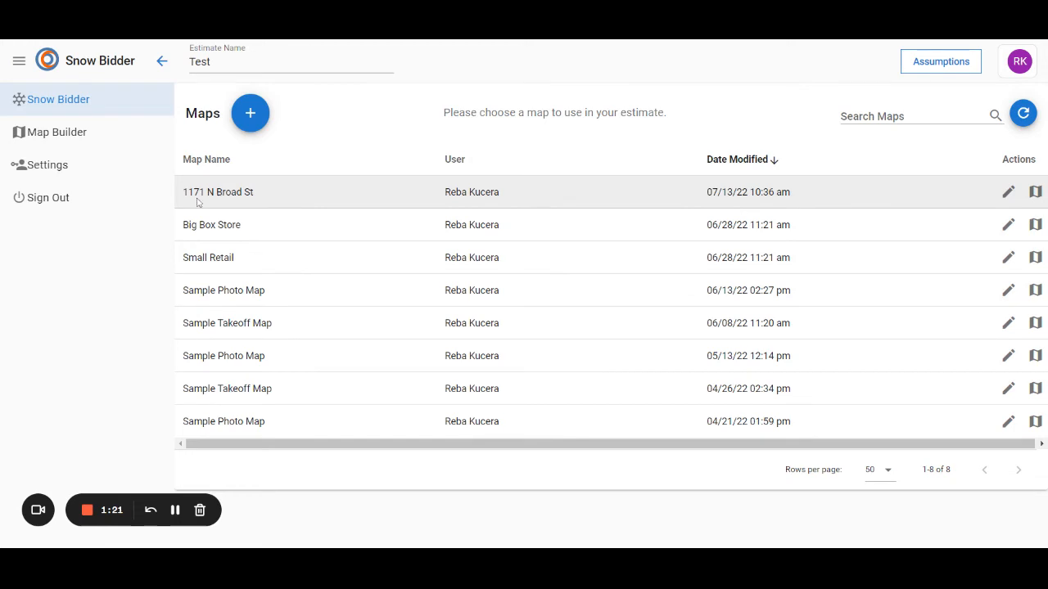
{"action": "left_click", "coordinate": [316, 191]}
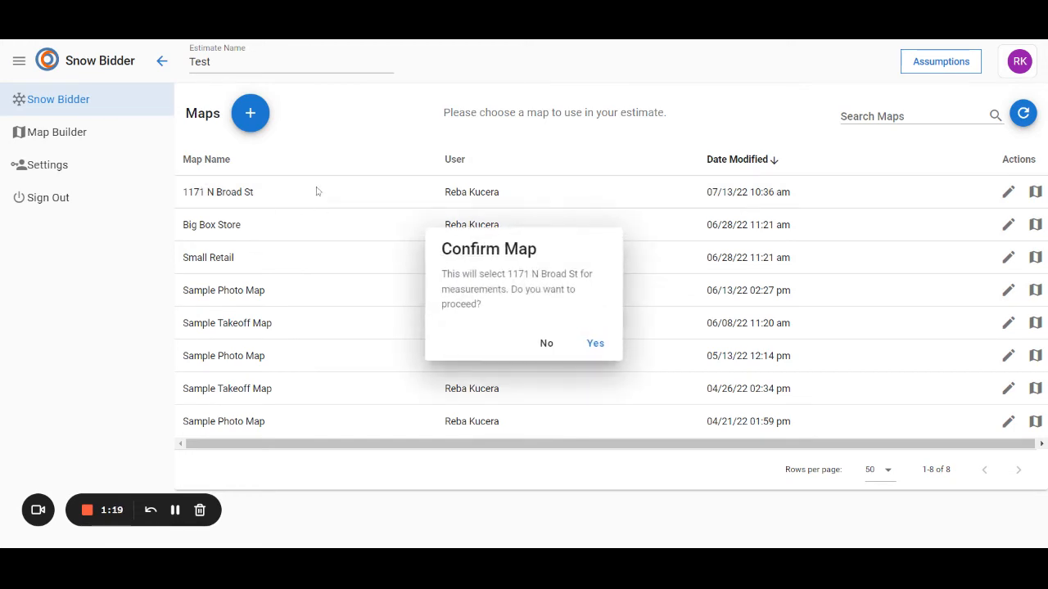
{"action": "left_click", "coordinate": [595, 344]}
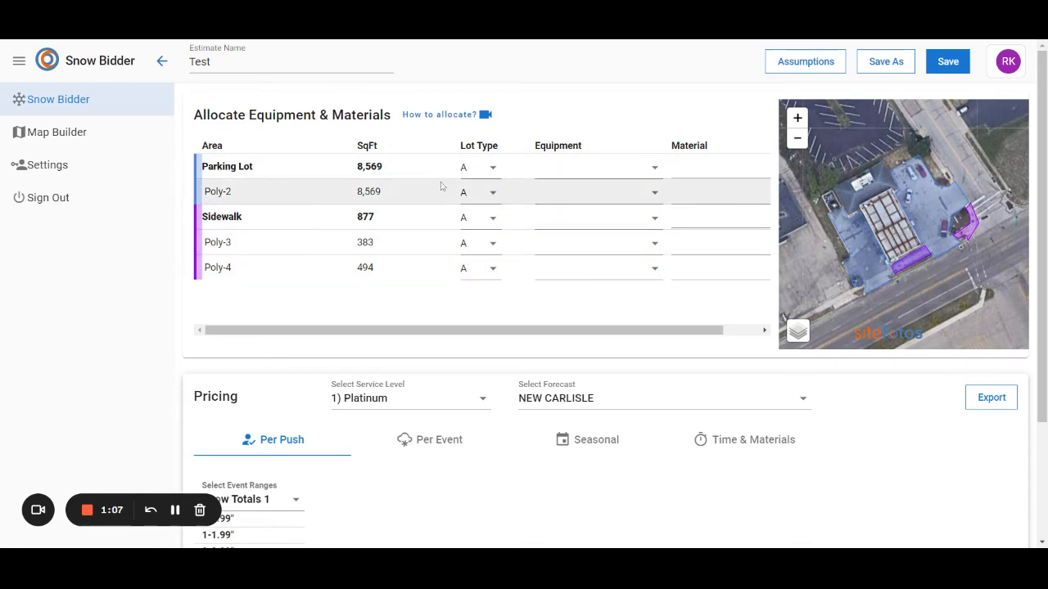
Set the Parking Lot area to lot type B with Truck with Straight-Blade Plow equipment and Bulk Rock Salt – Treated material
{"action": "left_click", "coordinate": [479, 167]}
{"action": "left_click", "coordinate": [474, 204]}
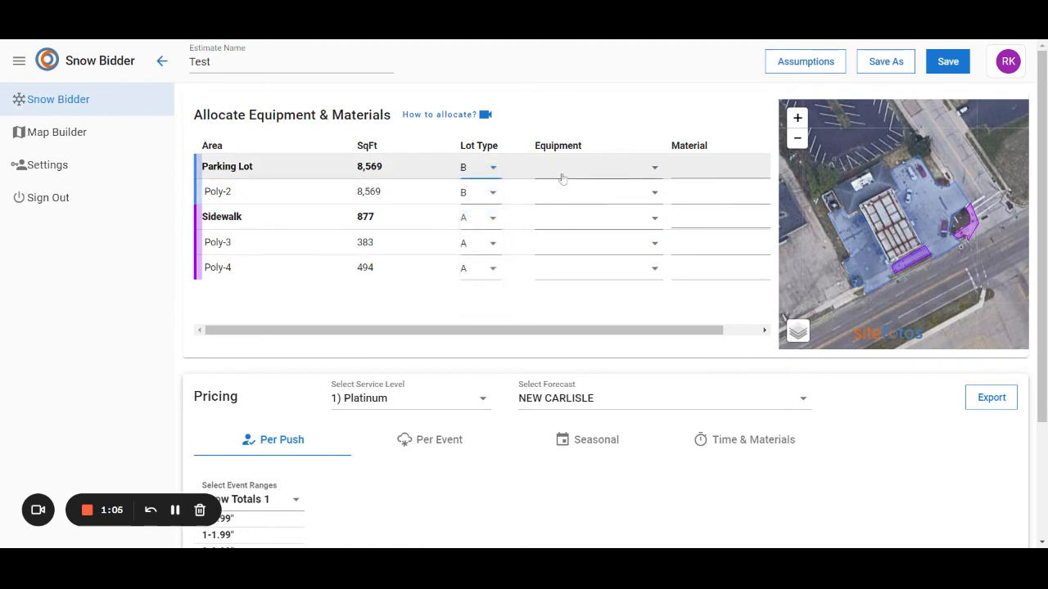
{"action": "left_click", "coordinate": [570, 173]}
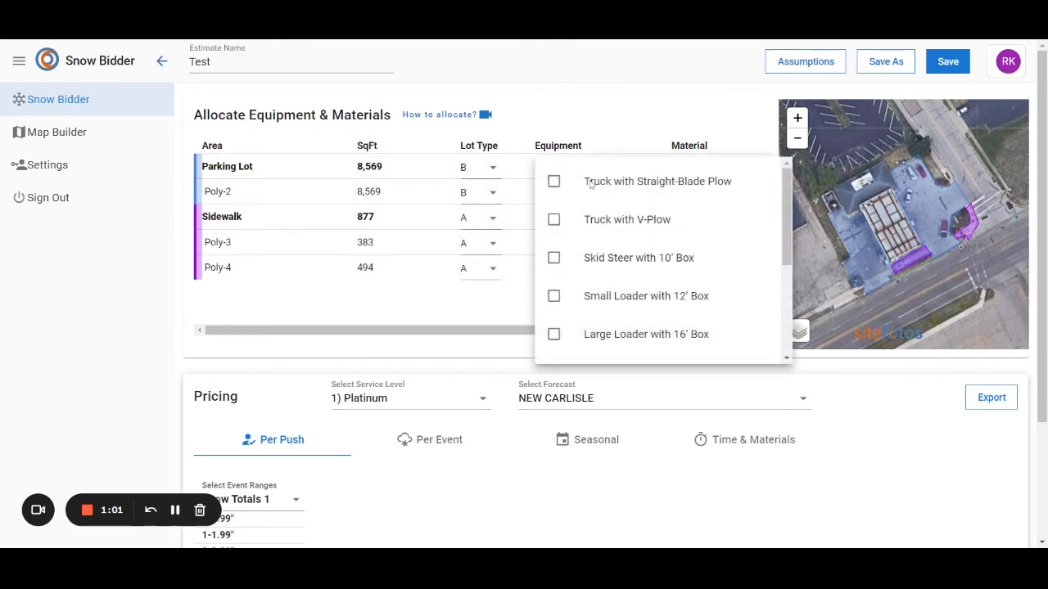
{"action": "left_click", "coordinate": [589, 184]}
{"action": "left_click", "coordinate": [650, 113]}
{"action": "left_click", "coordinate": [676, 165]}
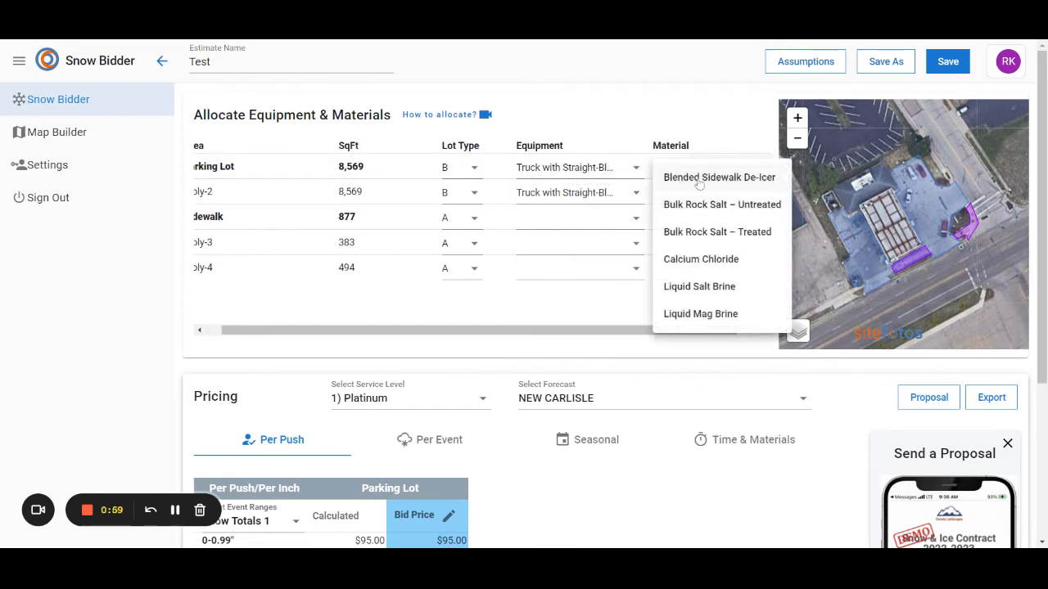
{"action": "left_click", "coordinate": [709, 231]}
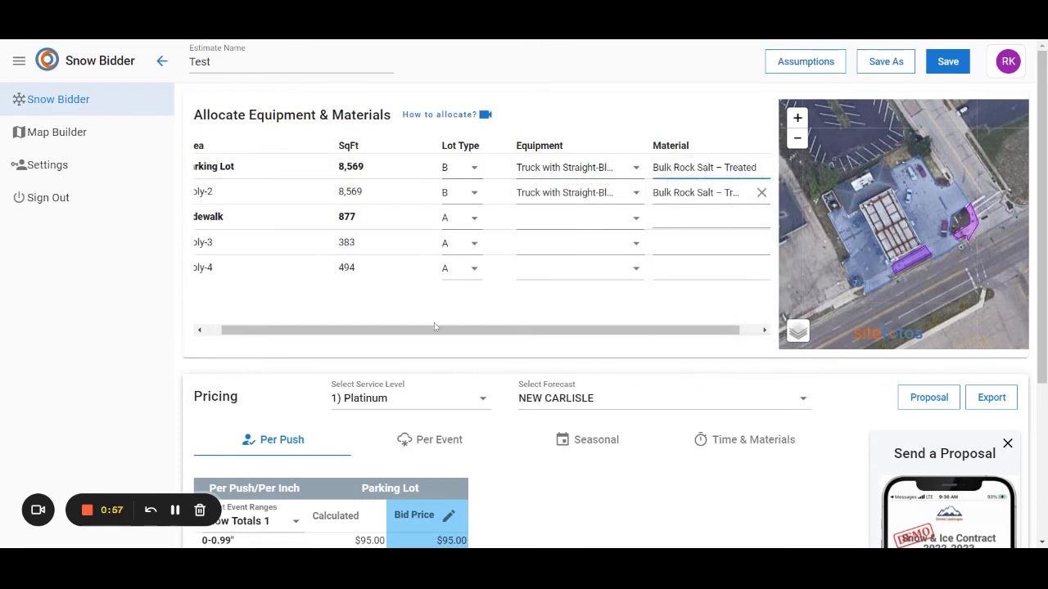
Allocate Laborer with Snowblower equipment and Blended Sidewalk De-Icer material to the Sidewalk area
{"action": "left_click_drag", "start_coordinate": [431, 330], "coordinate": [414, 333]}
{"action": "left_click", "coordinate": [572, 218]}
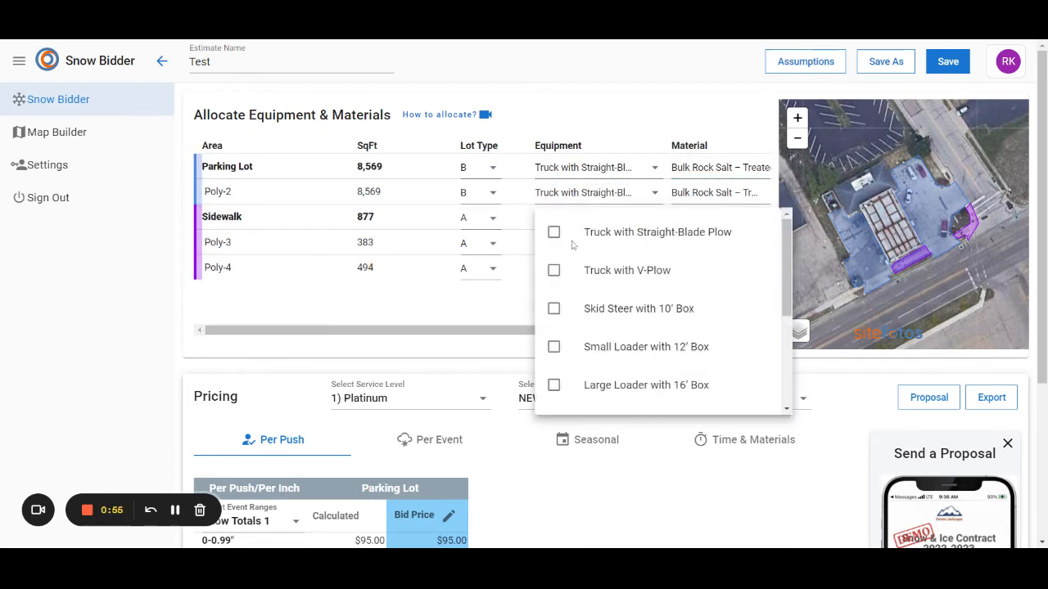
{"action": "scroll", "coordinate": [578, 316], "scroll_direction": "down", "scroll_amount": 5}
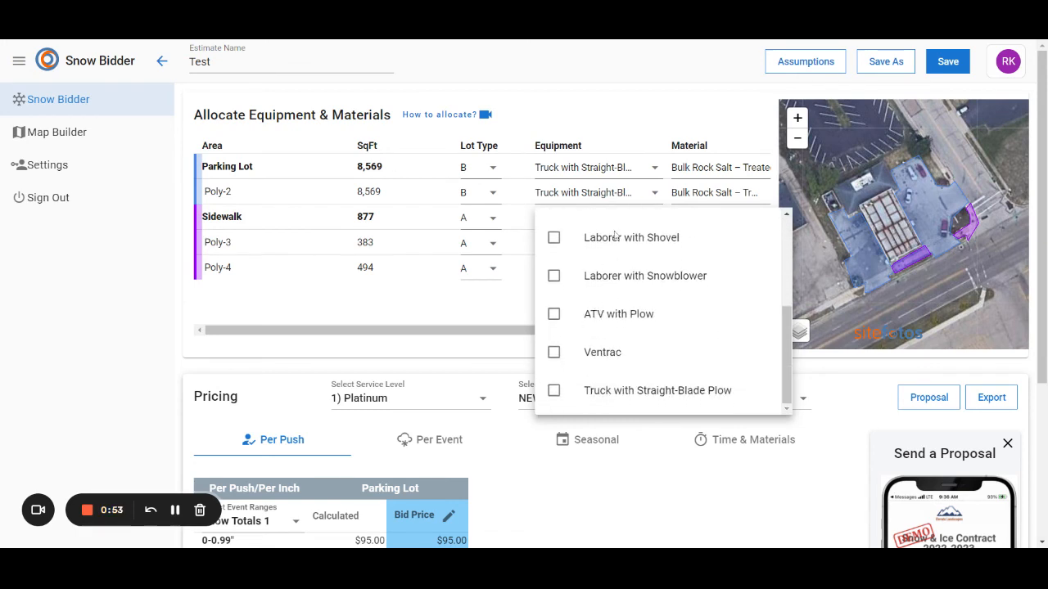
{"action": "left_click", "coordinate": [627, 281]}
{"action": "left_click", "coordinate": [725, 237]}
{"action": "left_click", "coordinate": [727, 236]}
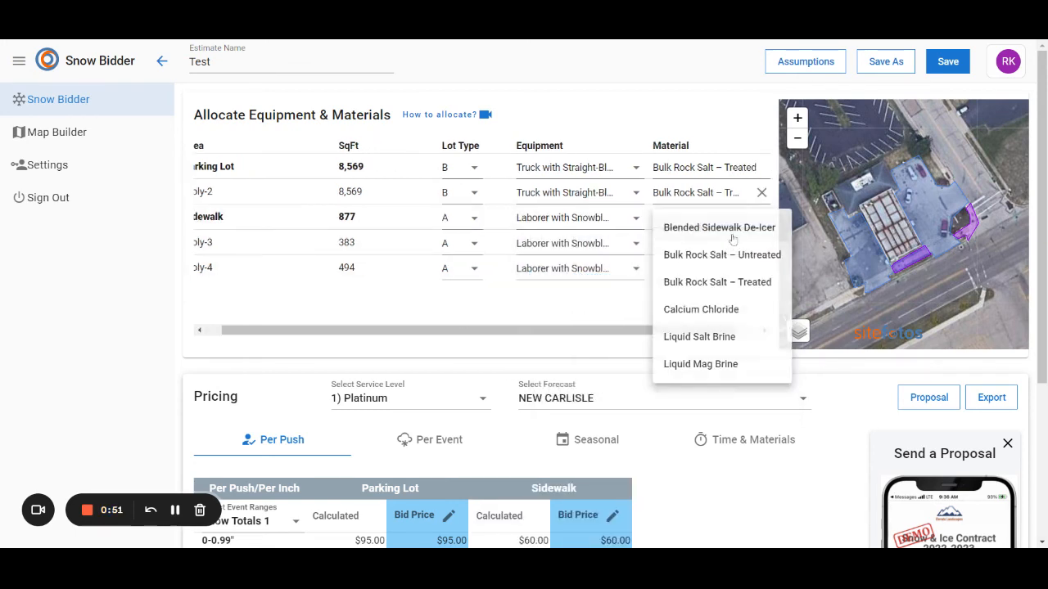
{"action": "left_click", "coordinate": [733, 234]}
Check the service level choices for the pricing and keep 1) Platinum selected
{"action": "scroll", "coordinate": [725, 374], "scroll_direction": "down", "scroll_amount": 2}
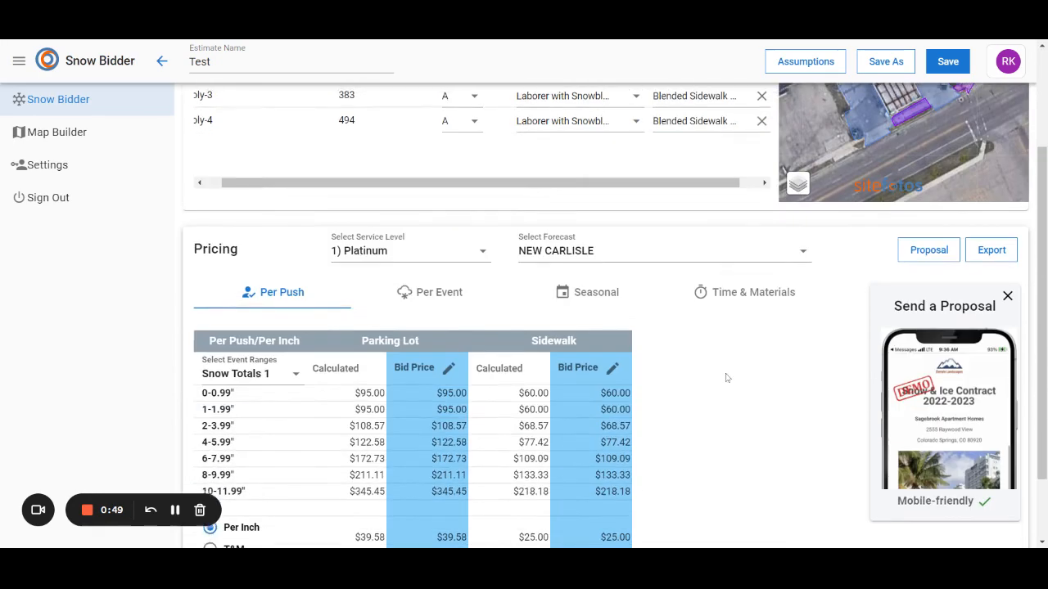
{"action": "left_click", "coordinate": [363, 251]}
{"action": "left_click", "coordinate": [363, 254]}
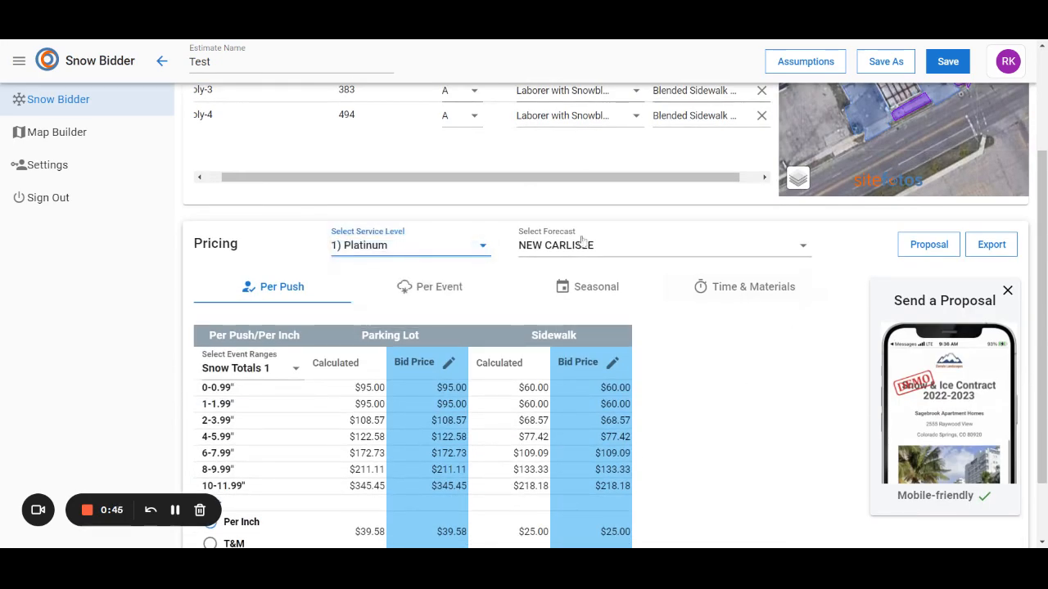
Review the estimate's Per Event, Seasonal and Time & Materials pricing, and return to the Per Push prices including de-icing
{"action": "scroll", "coordinate": [377, 381], "scroll_direction": "down", "scroll_amount": 1}
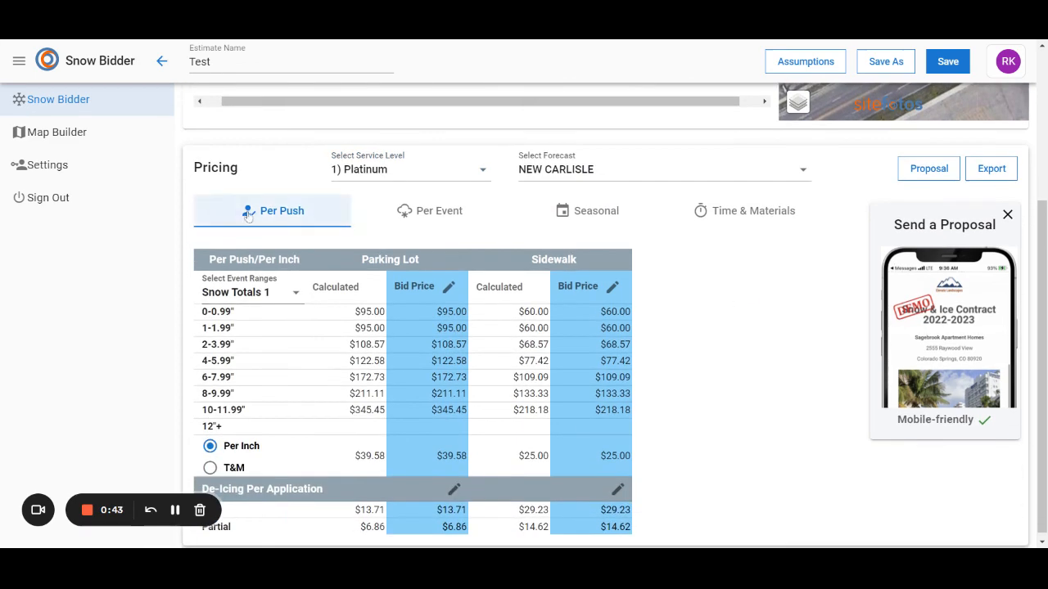
{"action": "left_click", "coordinate": [459, 212]}
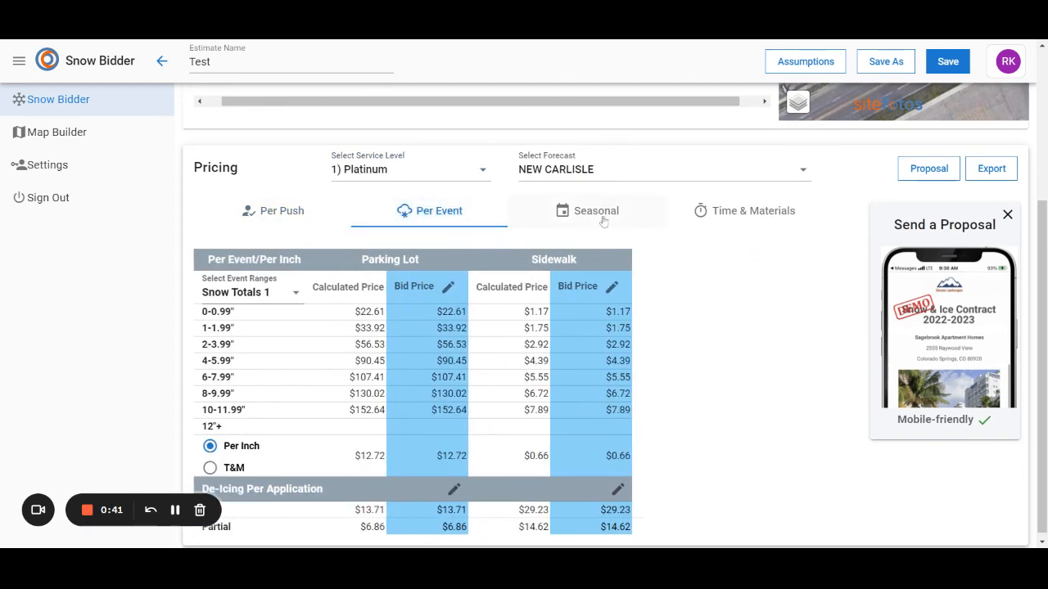
{"action": "left_click", "coordinate": [583, 213]}
{"action": "left_click", "coordinate": [767, 264]}
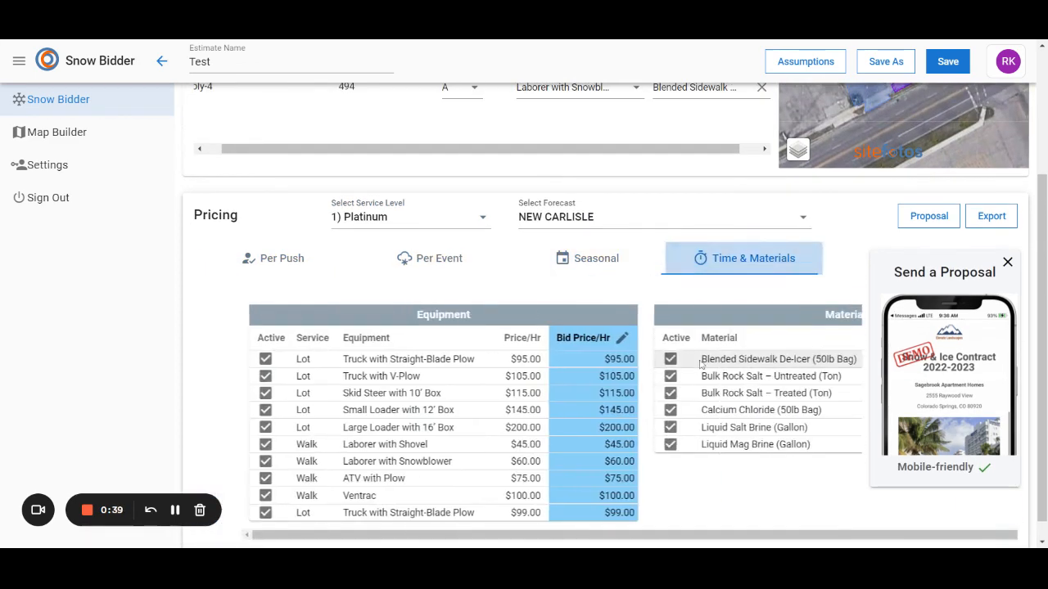
{"action": "left_click", "coordinate": [275, 260]}
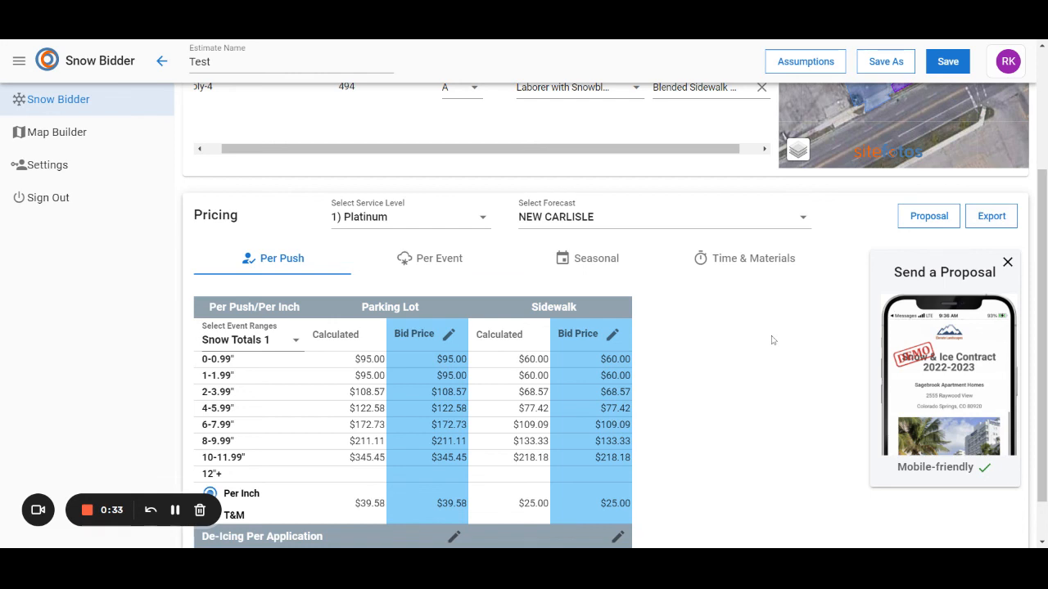
{"action": "scroll", "coordinate": [771, 340], "scroll_direction": "down", "scroll_amount": 1}
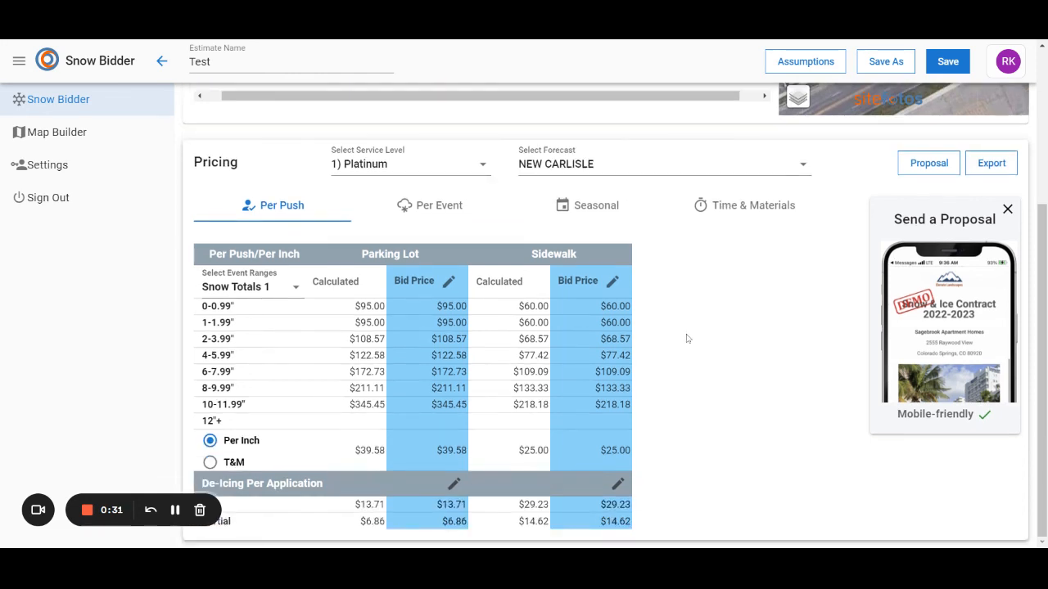